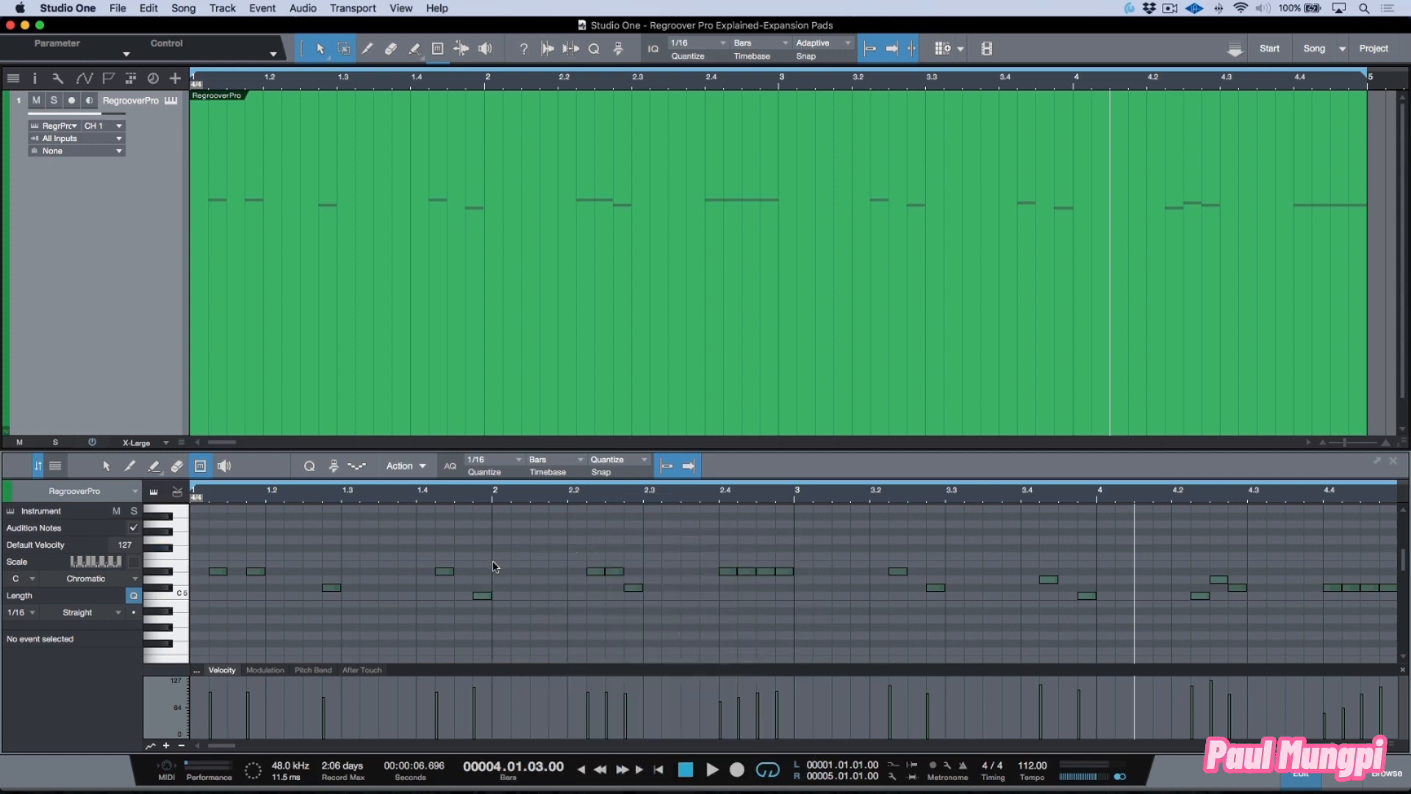
# - Open the RegrooverPro instrument window and play the loop from the start of the song
pyautogui.press('Home')
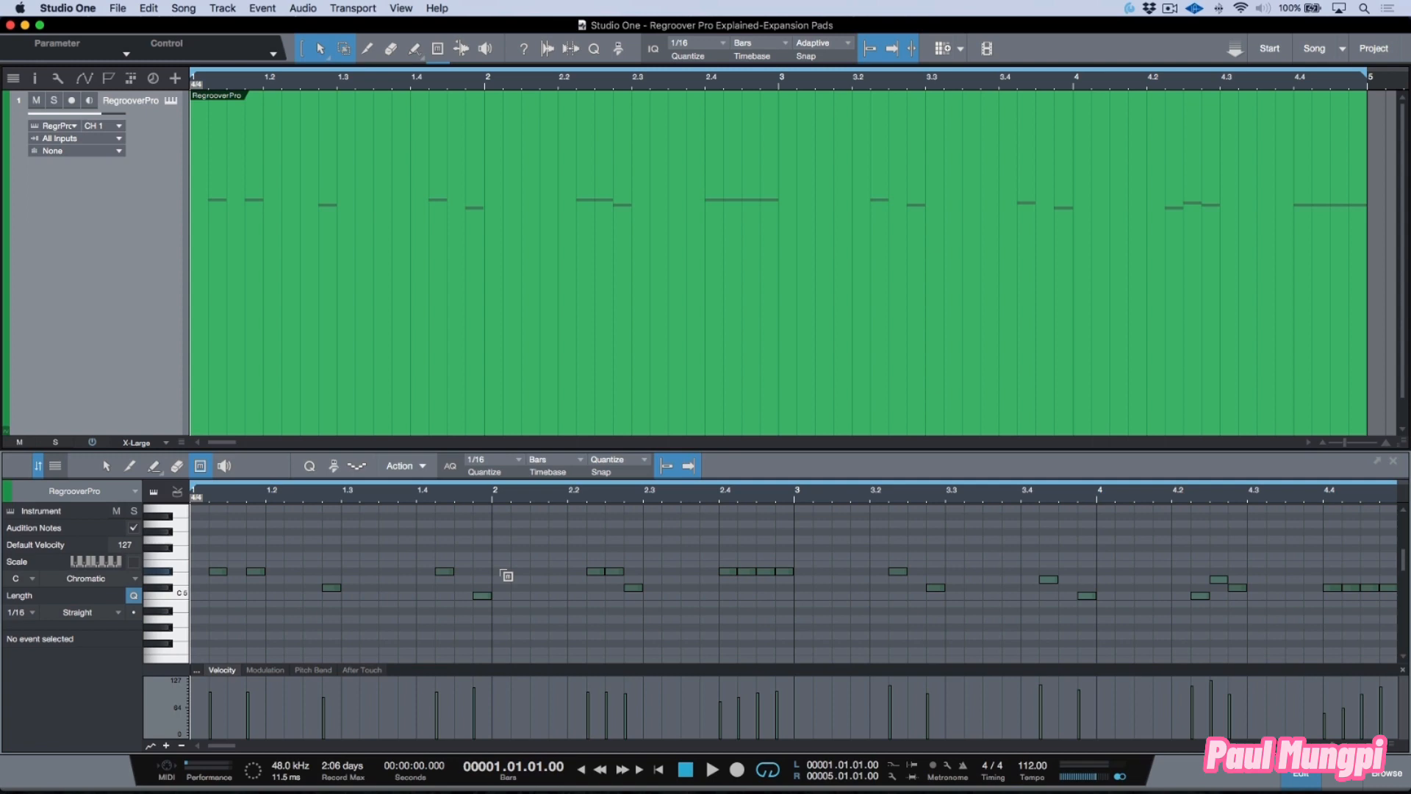
pyautogui.press('F11')
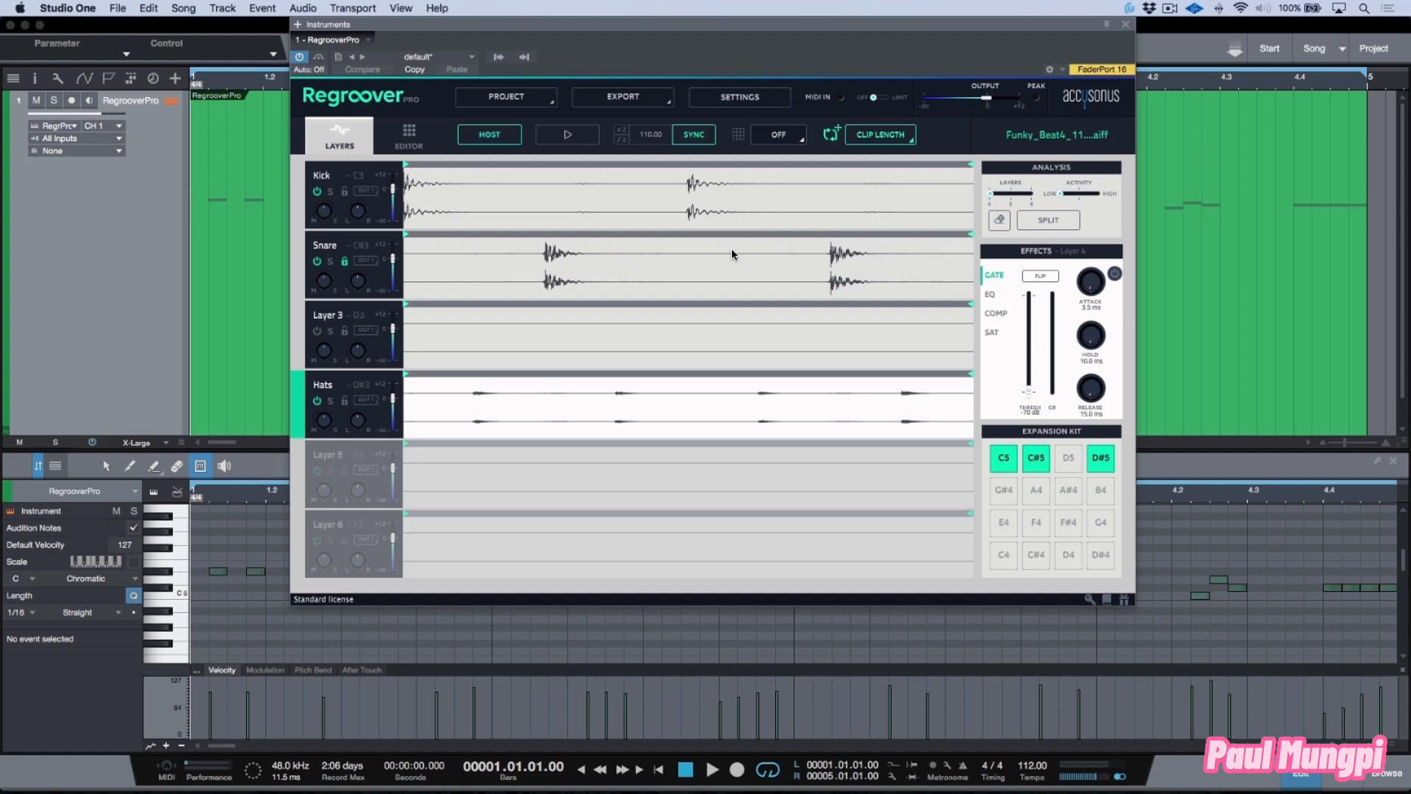
pyautogui.press('space')
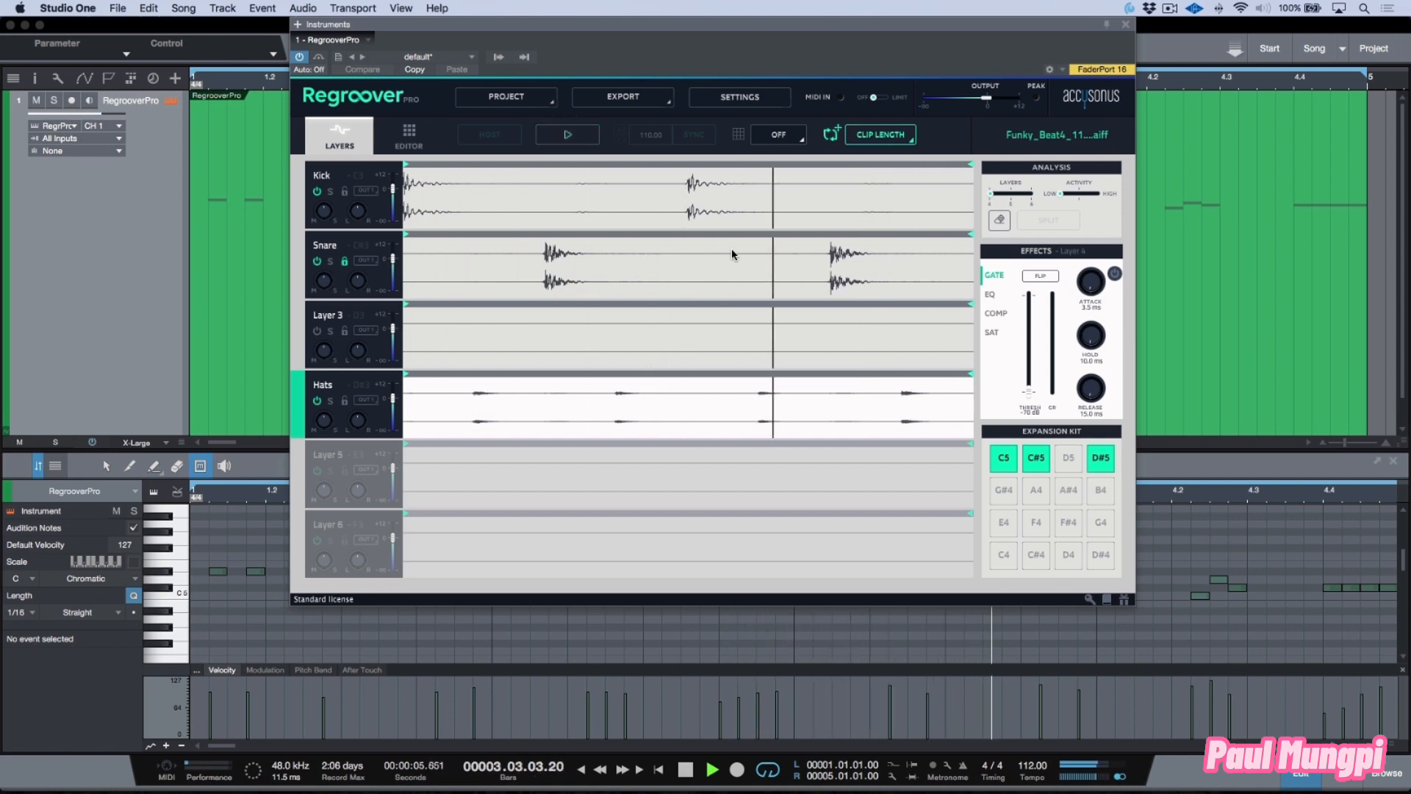
# - Audition the loop by switching the Kick and Snare layers off and on and briefly soloing Kick, and stop playback
pyautogui.click(416, 218)
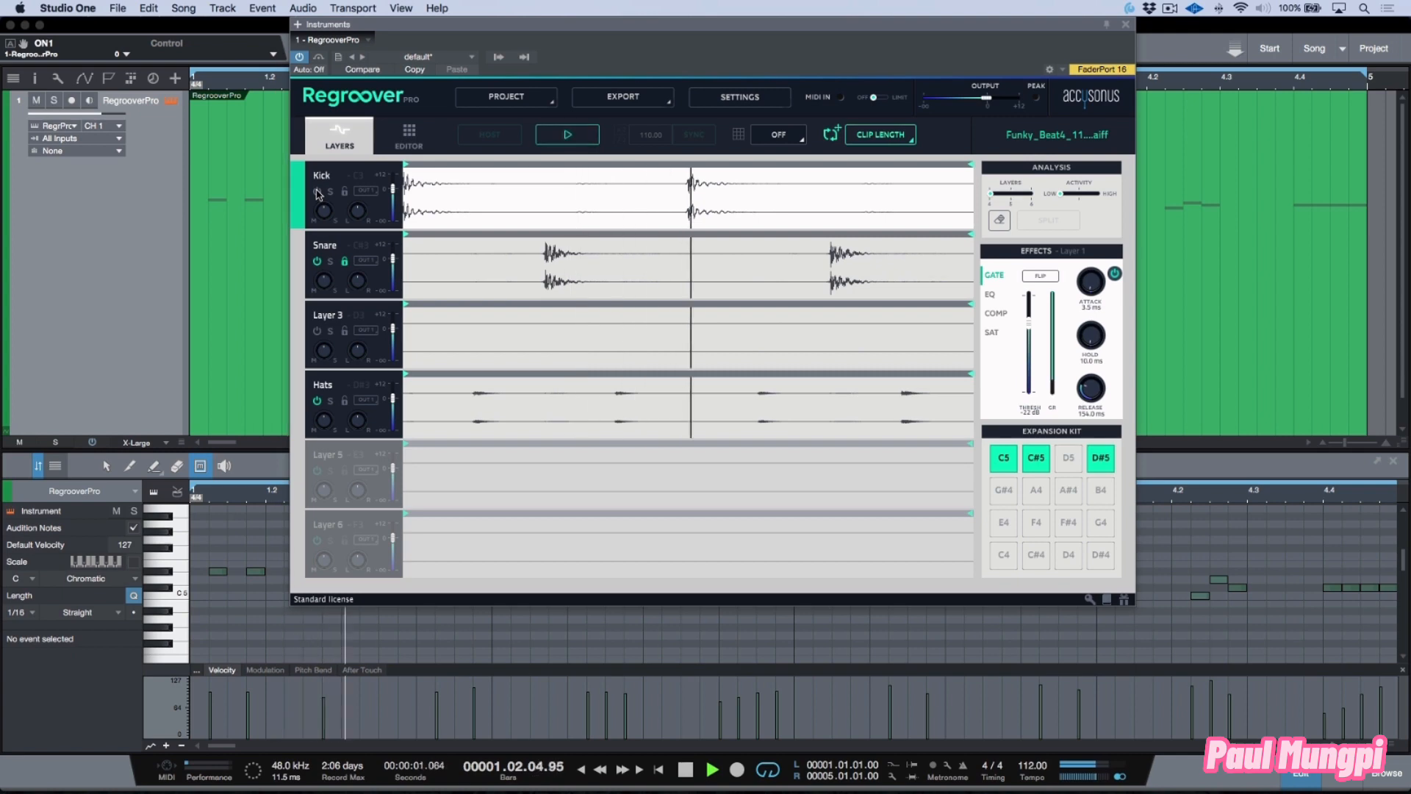
pyautogui.click(321, 260)
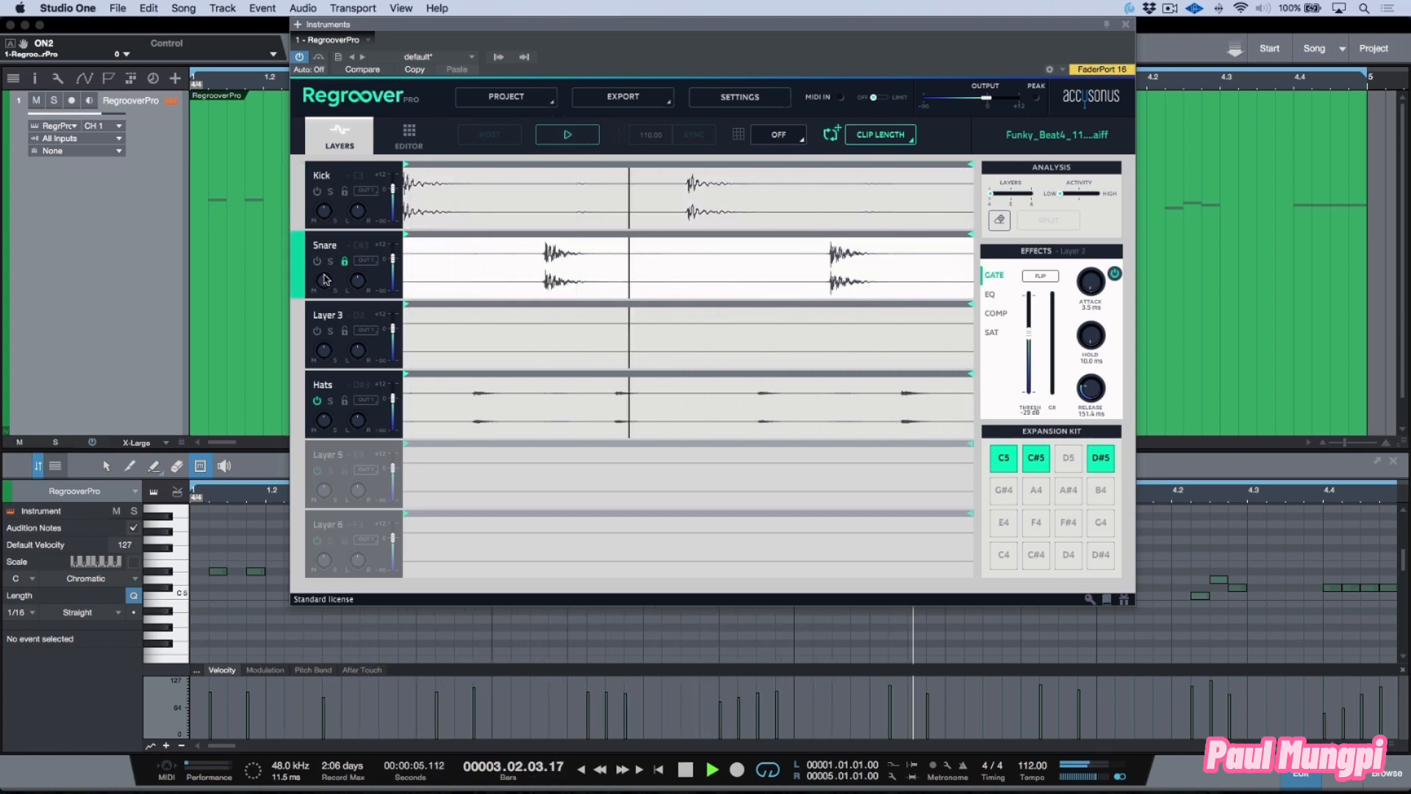
pyautogui.click(329, 196)
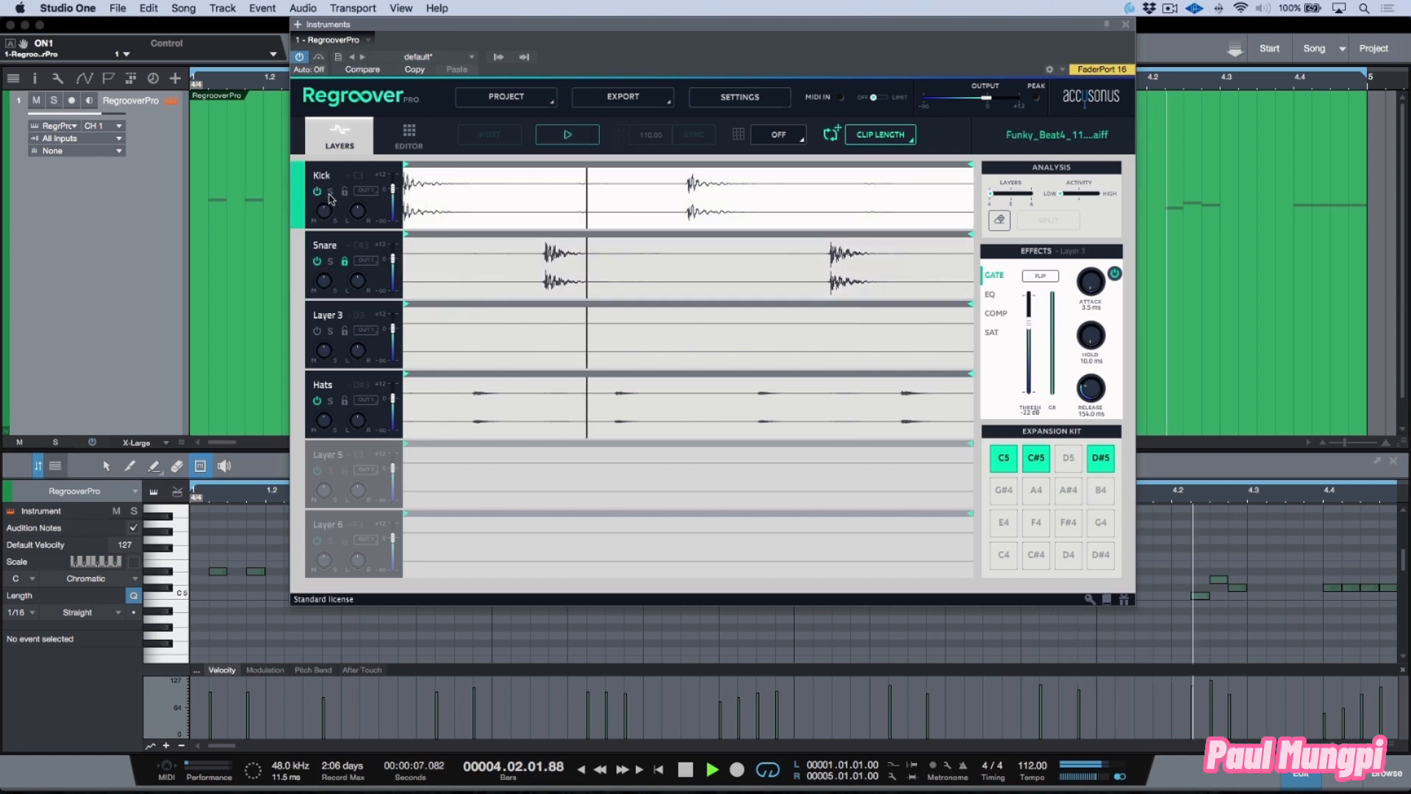
pyautogui.click(329, 195)
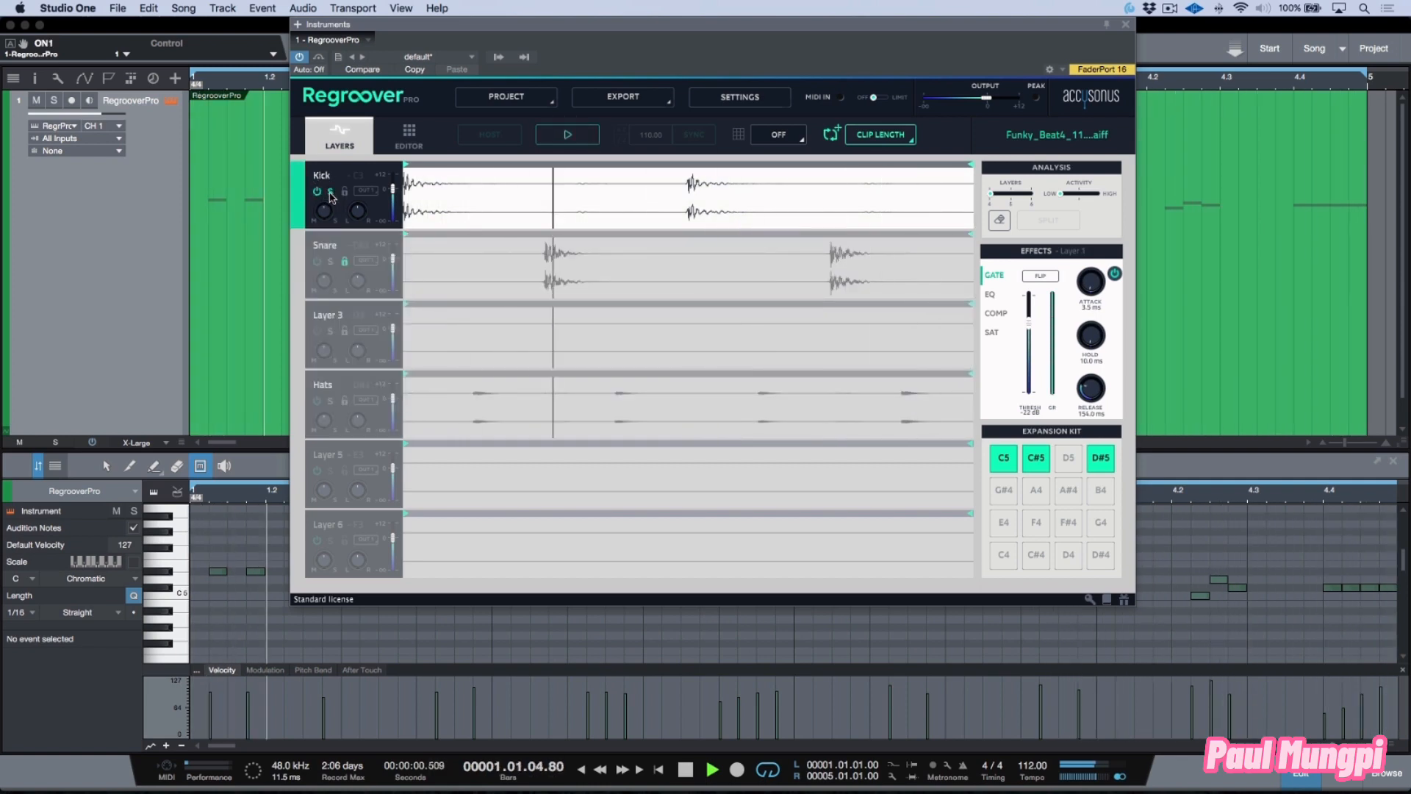
pyautogui.click(330, 195)
pyautogui.press('space')
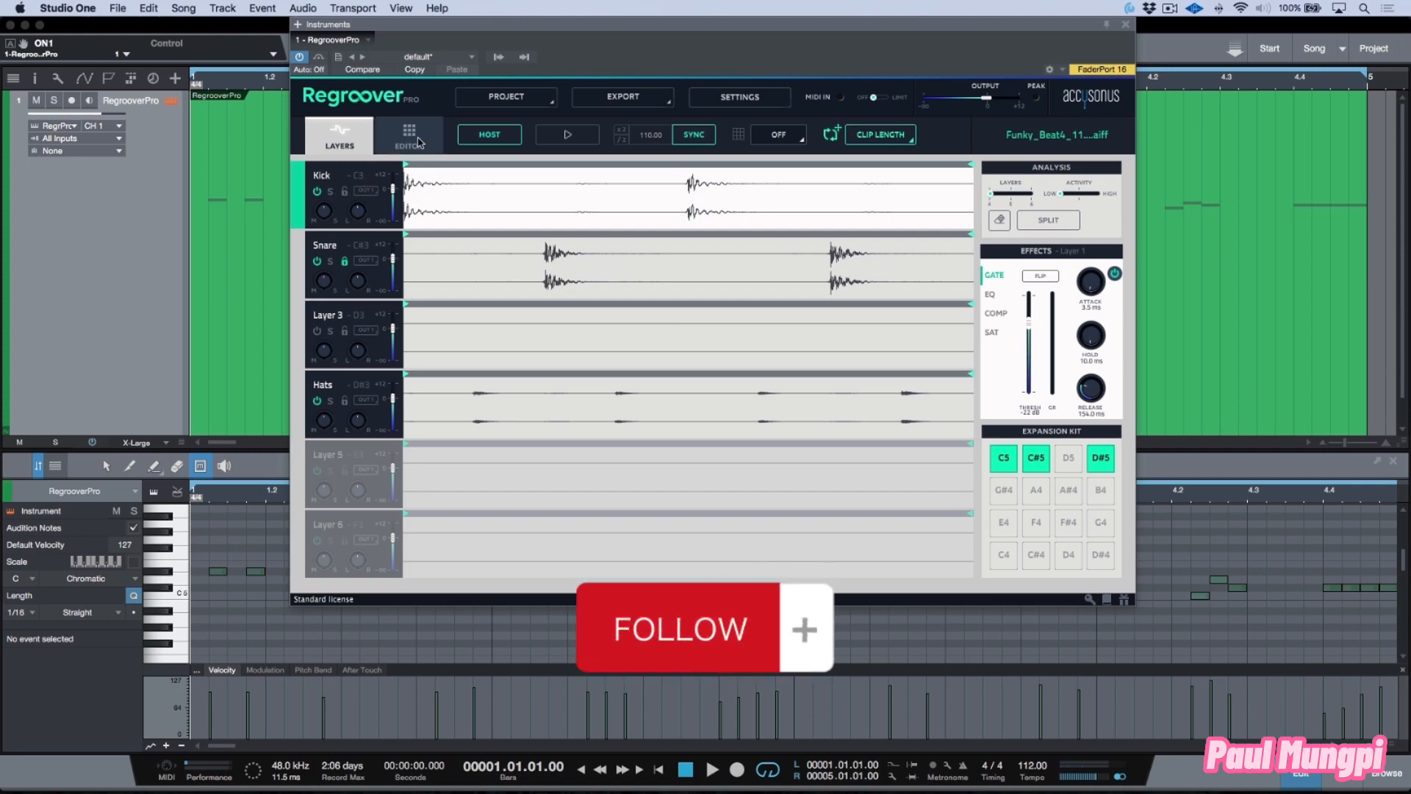
# - Select a region around the second hit in the Kick layer and set the grid to 1/32
pyautogui.click(686, 213)
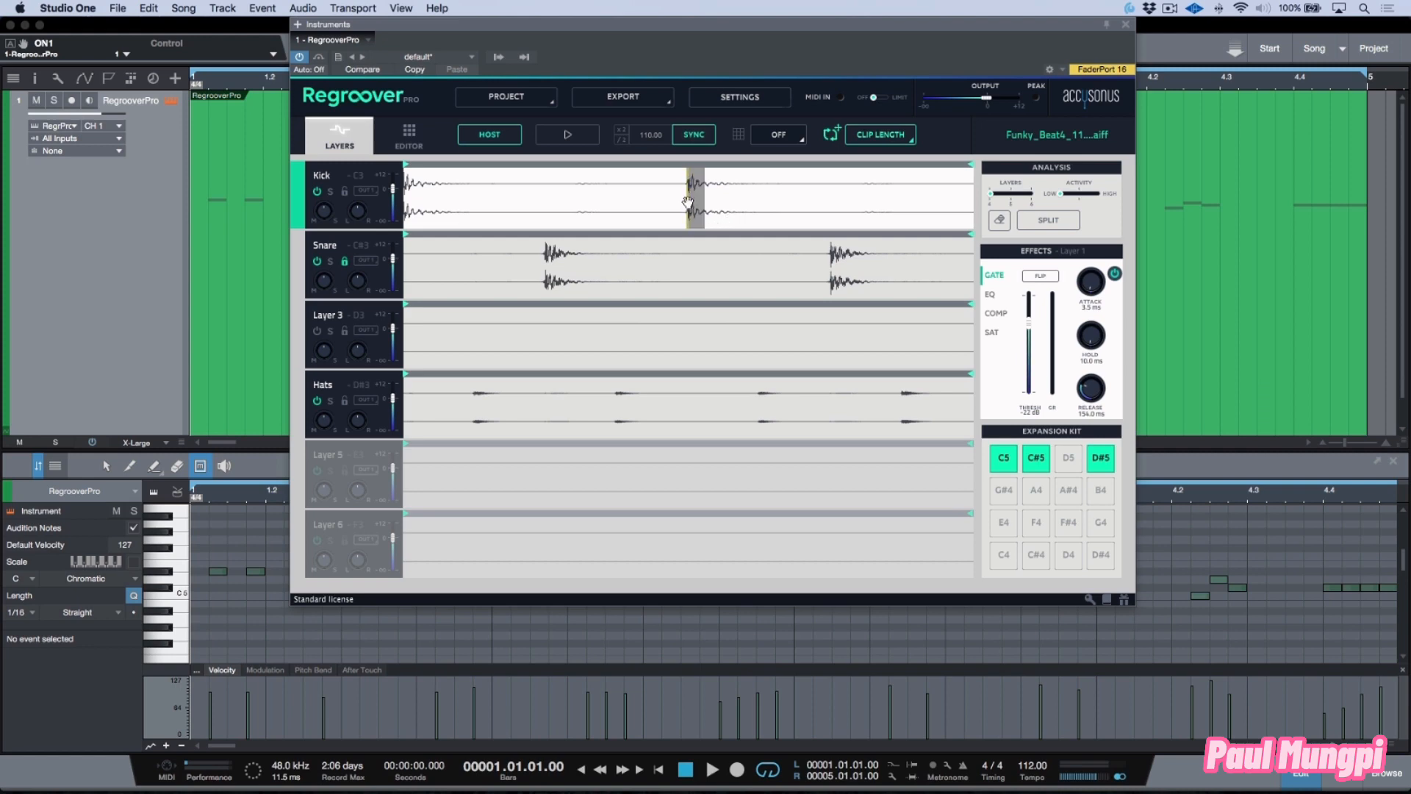
pyautogui.moveTo(685, 202); pyautogui.dragTo(810, 194)
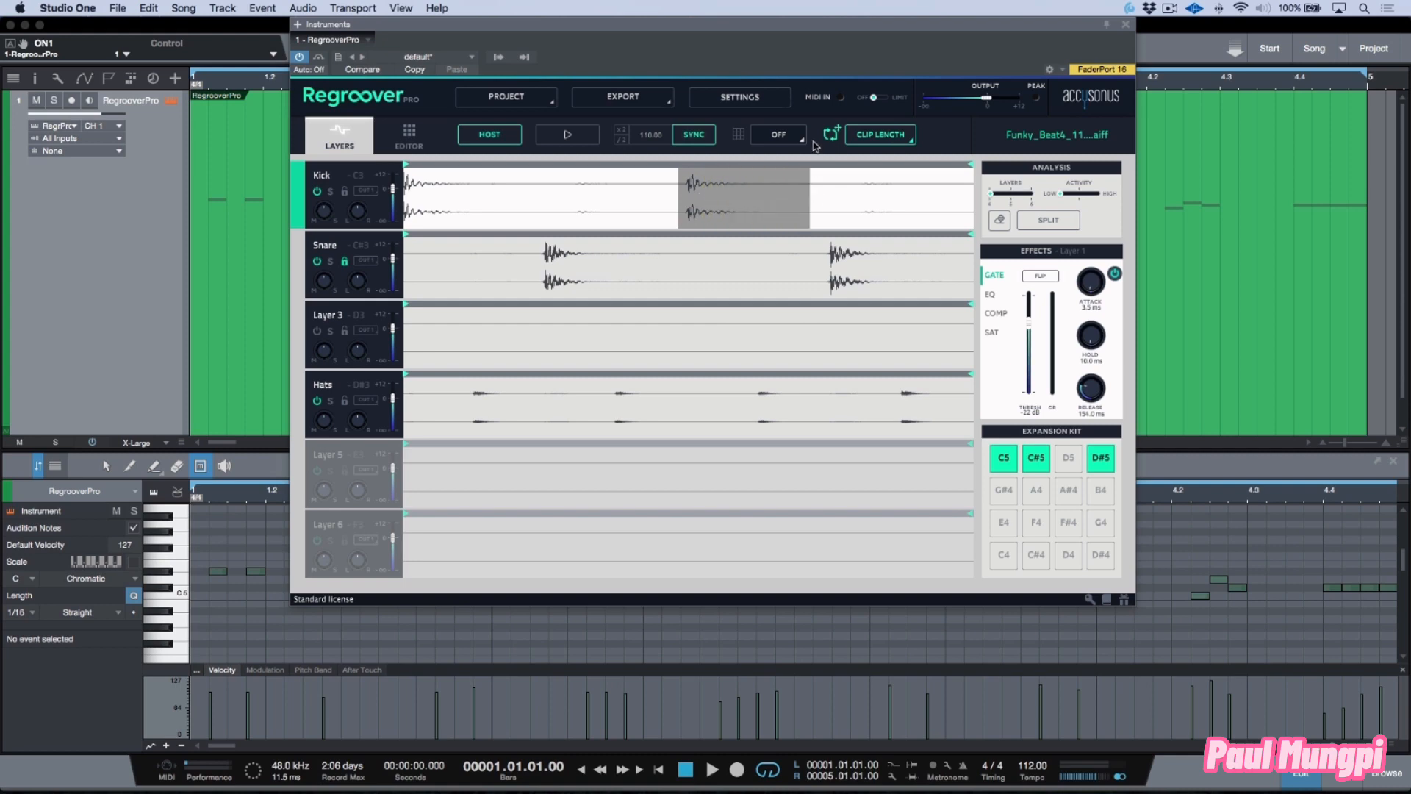
pyautogui.click(786, 137)
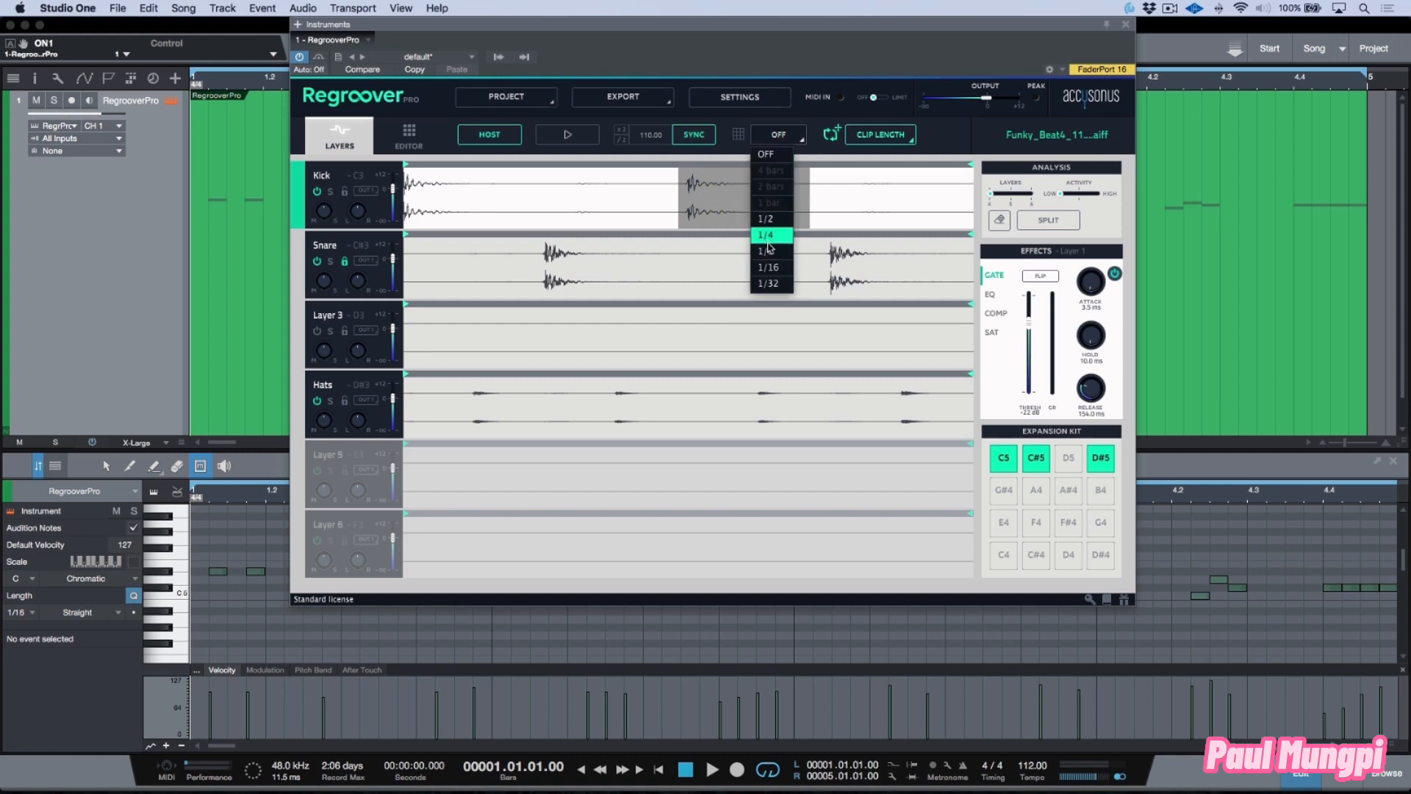
pyautogui.click(777, 284)
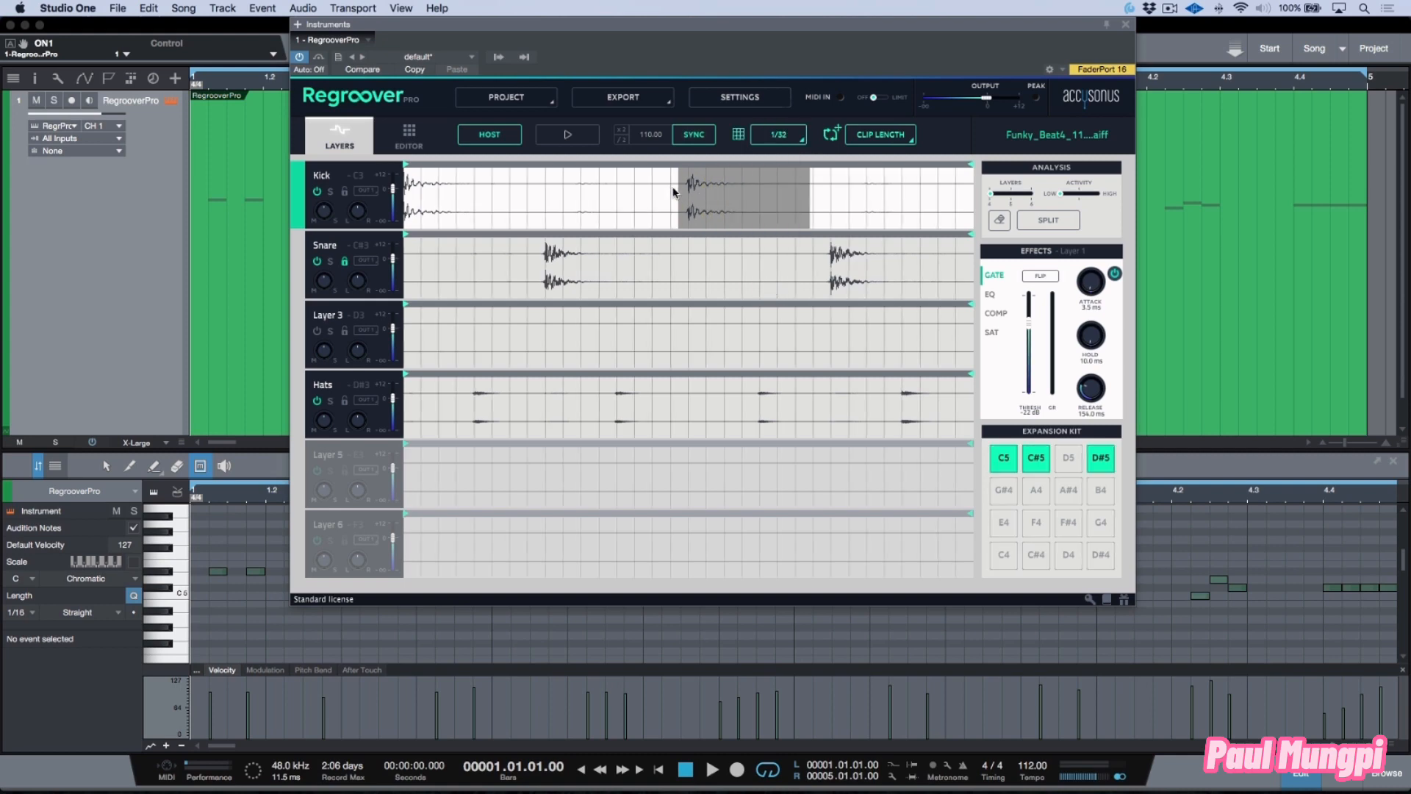
# - Extend both edges of the Kick layer's selected region to the grid lines and try to move the region along the layer
pyautogui.moveTo(678, 188); pyautogui.dragTo(669, 189)
pyautogui.moveTo(808, 191); pyautogui.dragTo(832, 194)
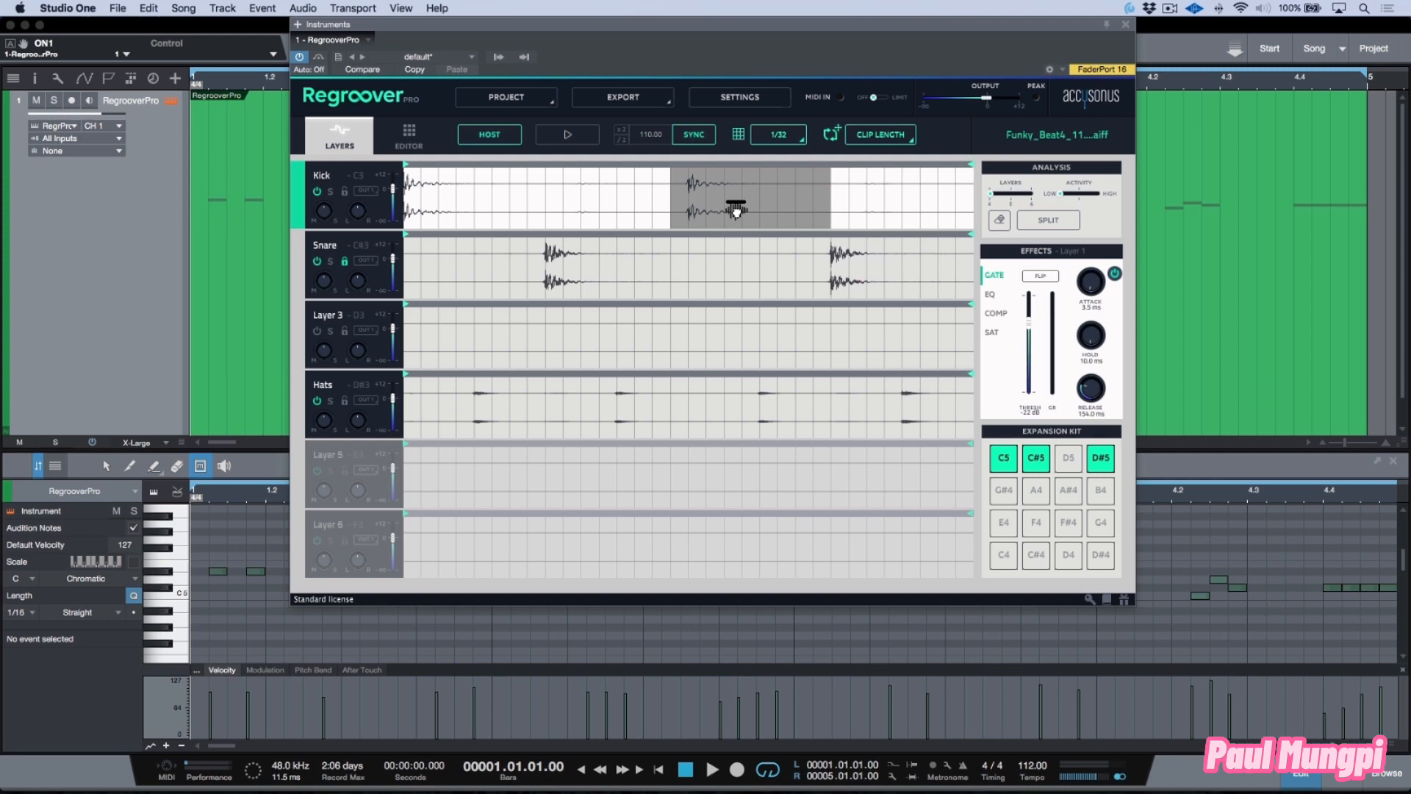
pyautogui.moveTo(736, 211)
pyautogui.mouseDown()
pyautogui.moveTo(854, 354)
pyautogui.moveTo(1001, 490)
pyautogui.moveTo(761, 208)
pyautogui.mouseUp()
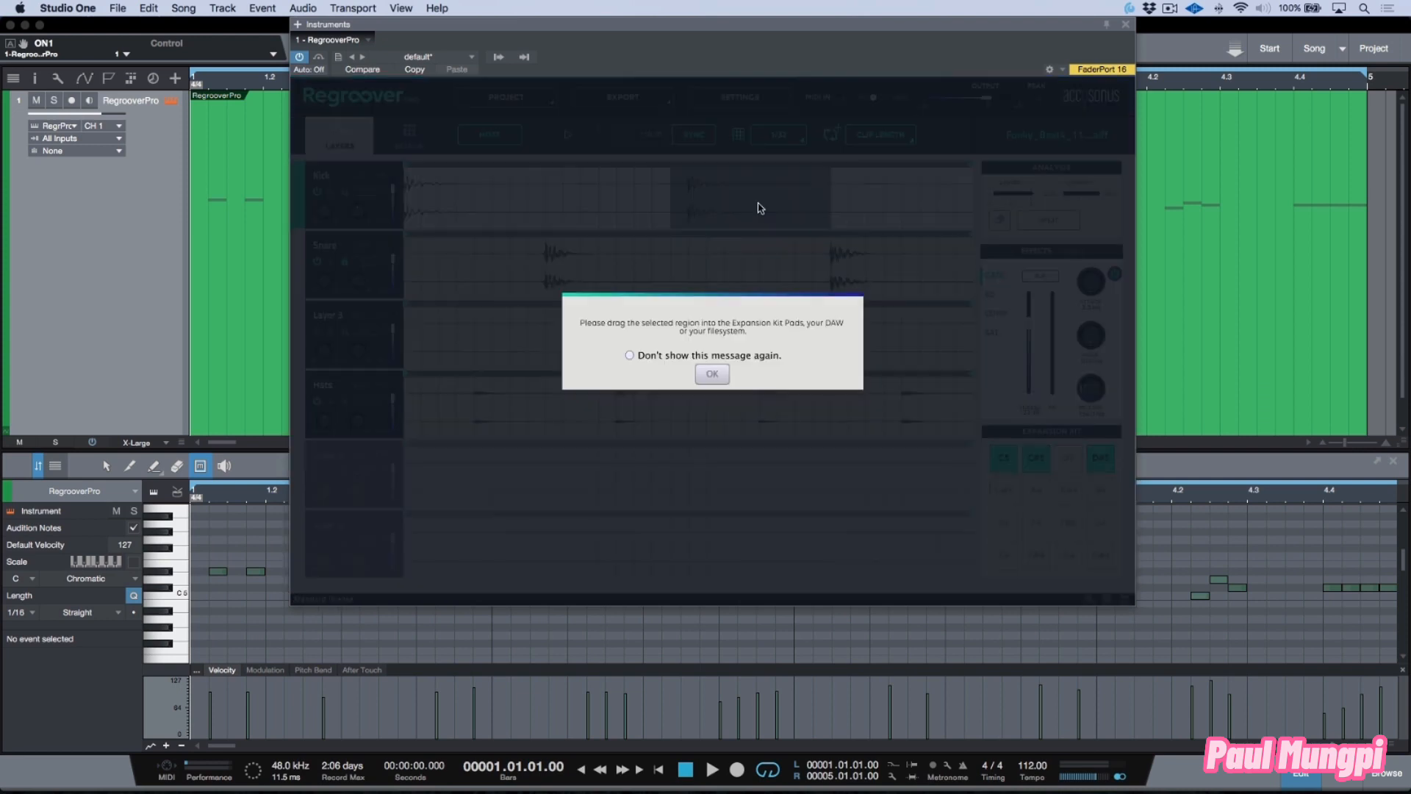
pyautogui.click(711, 375)
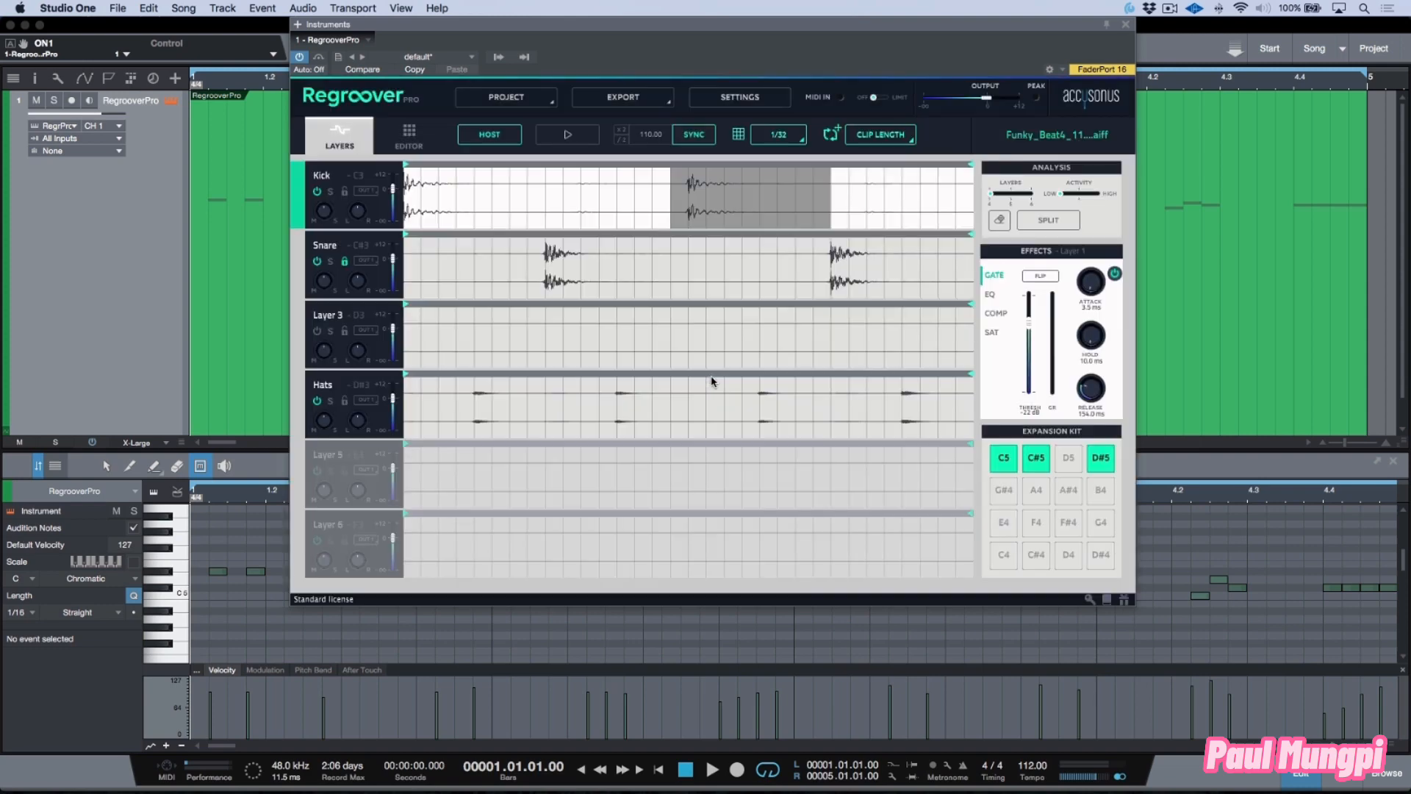
# - Close the instrument window, reopen it to check the Expansion Kit pad notes, and close it again
pyautogui.click(1125, 26)
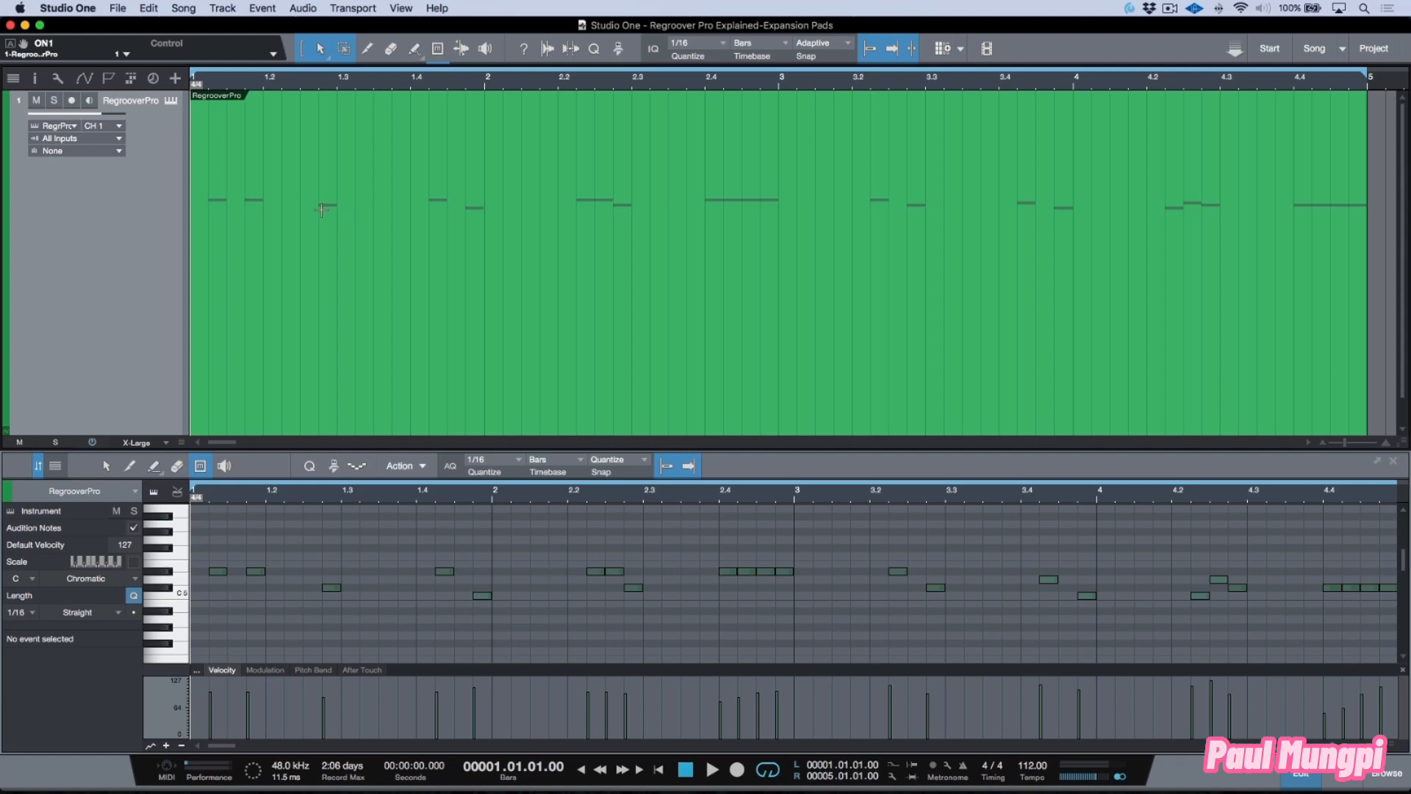
pyautogui.click(26, 510)
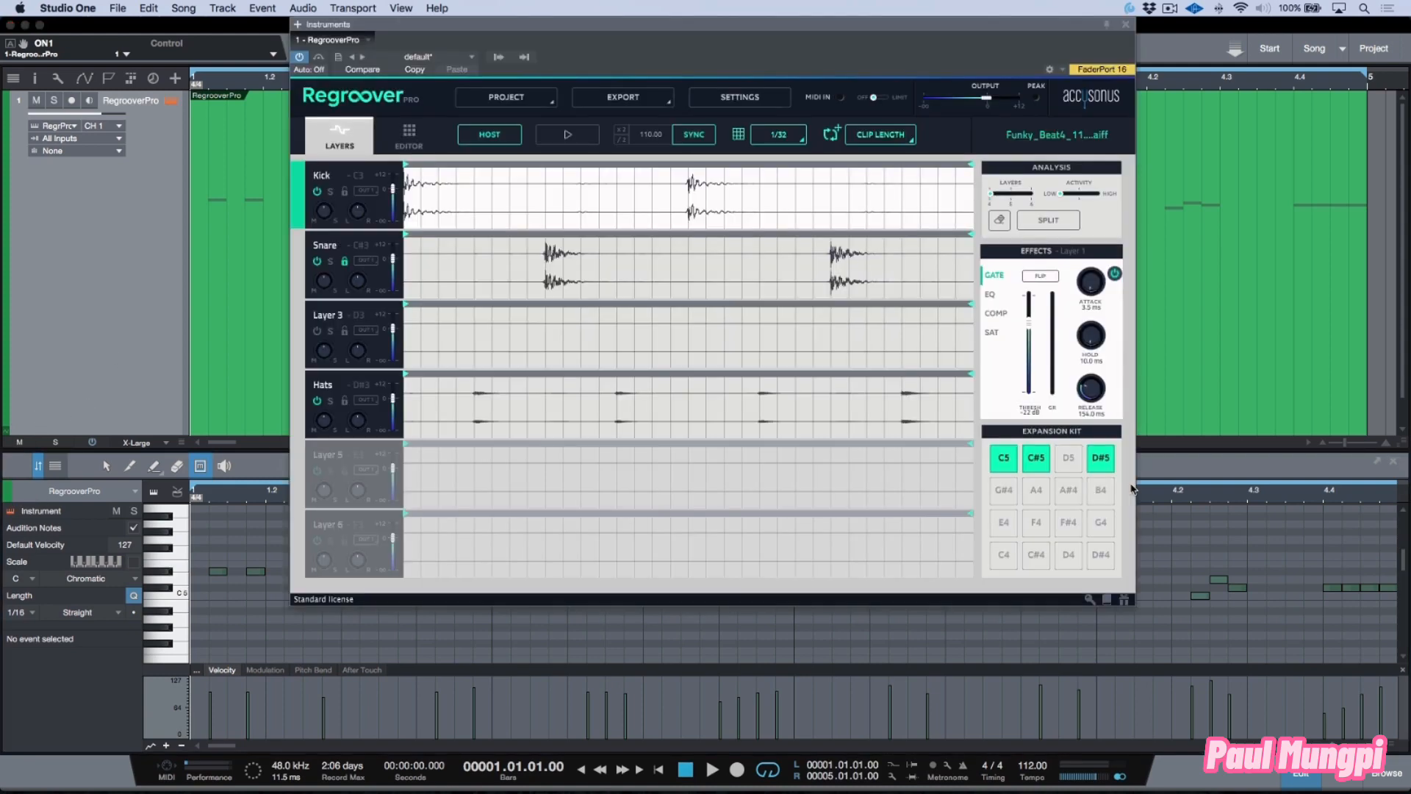
pyautogui.press('Escape')
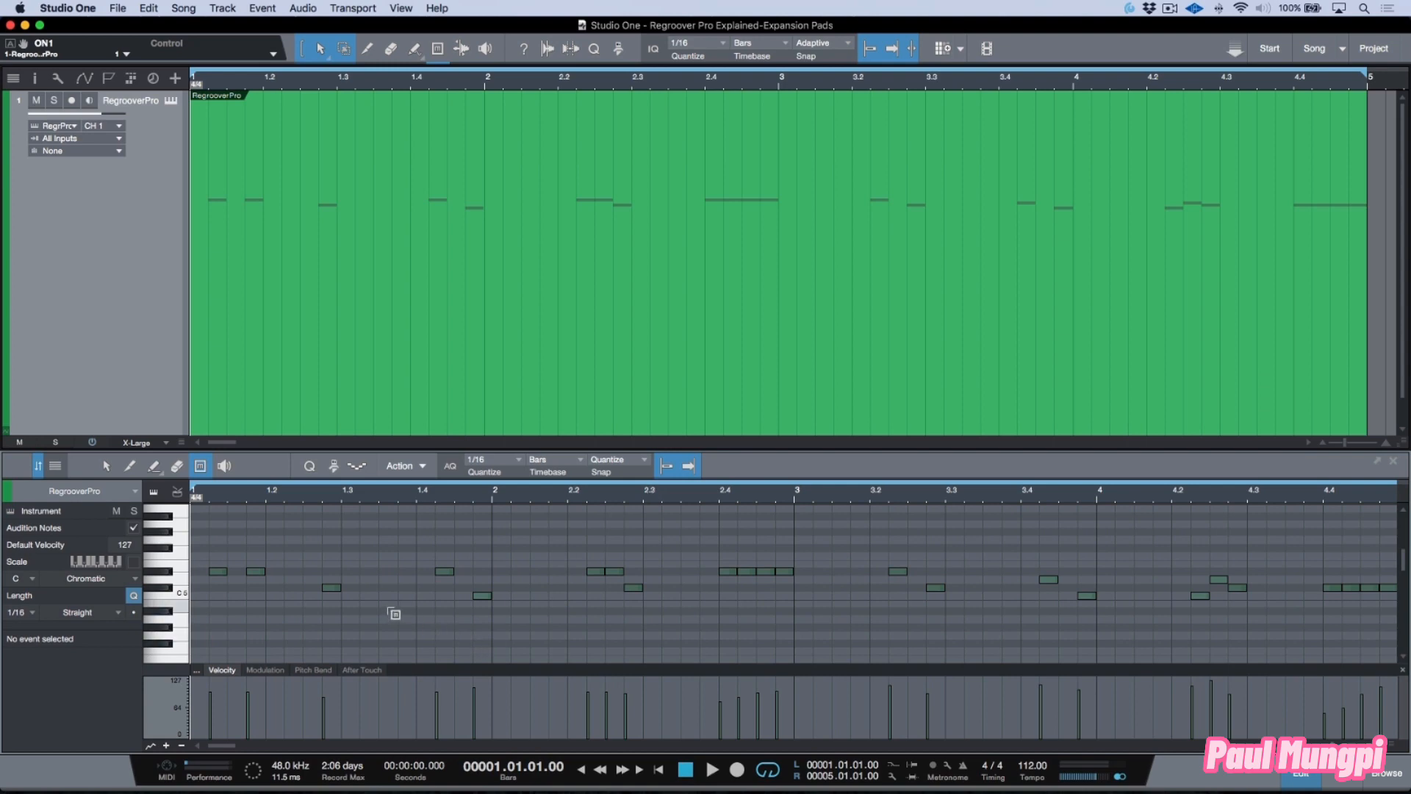
# - Play the loop and compare it with all notes in the note editor unmuted and muted
pyautogui.press('space')
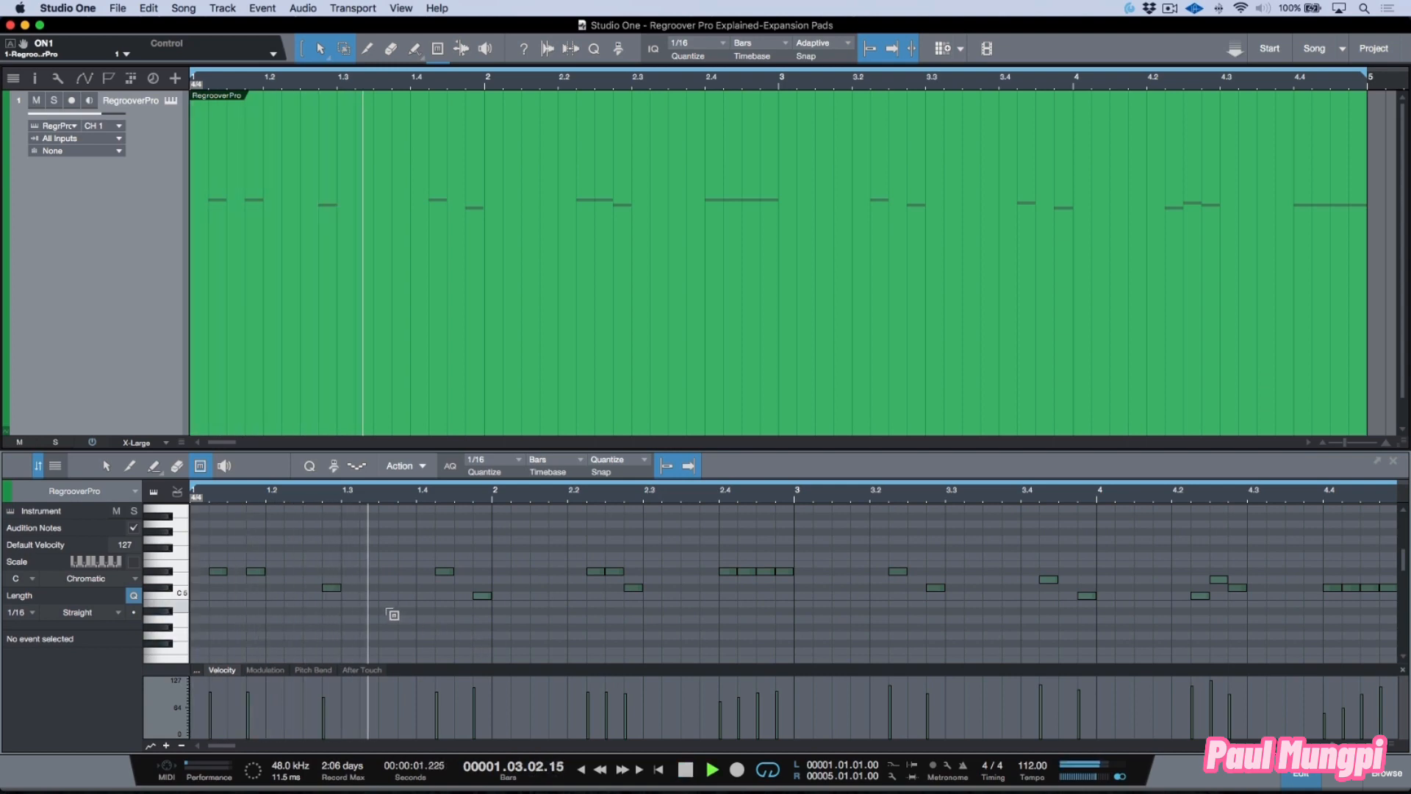
pyautogui.press('super+a')
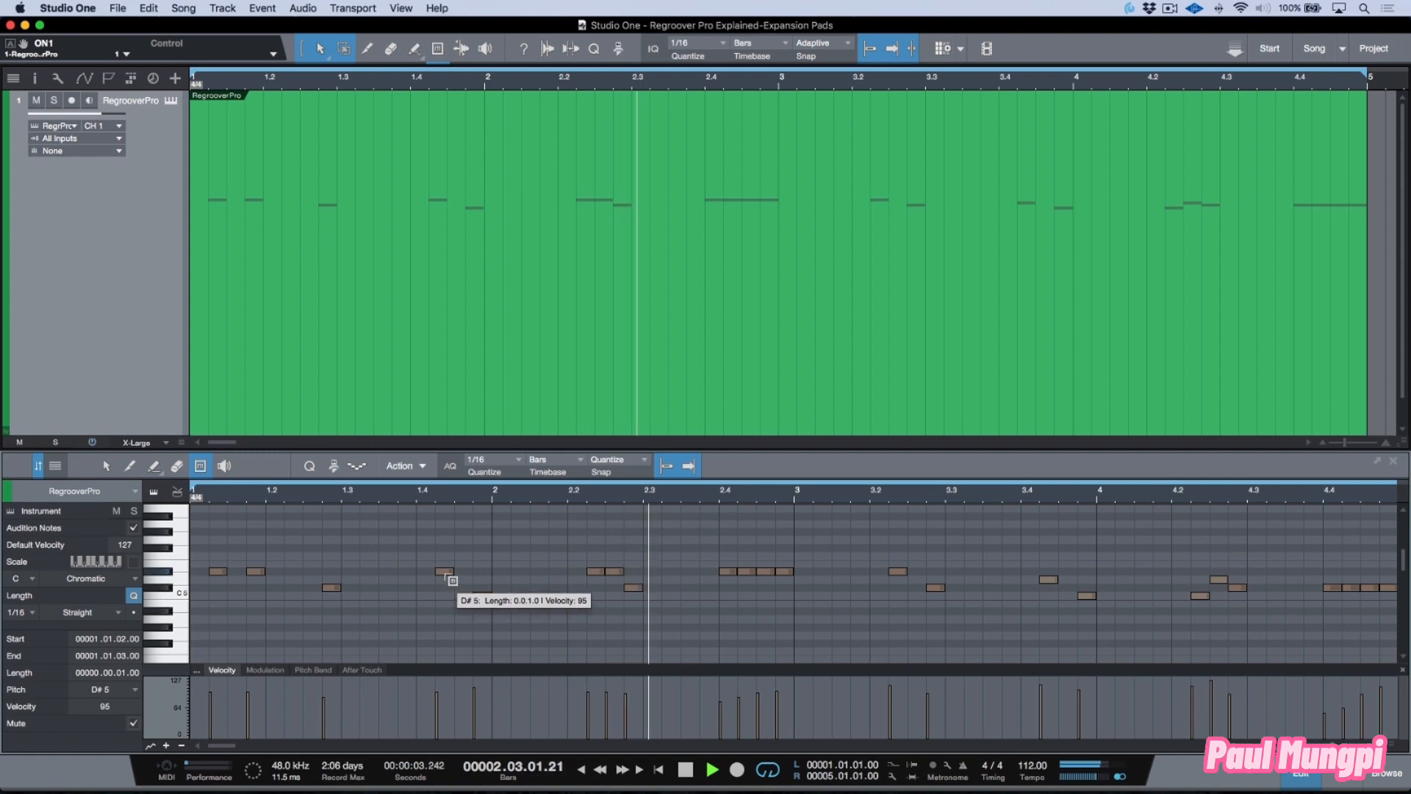
pyautogui.hotkey('shift', 'm')
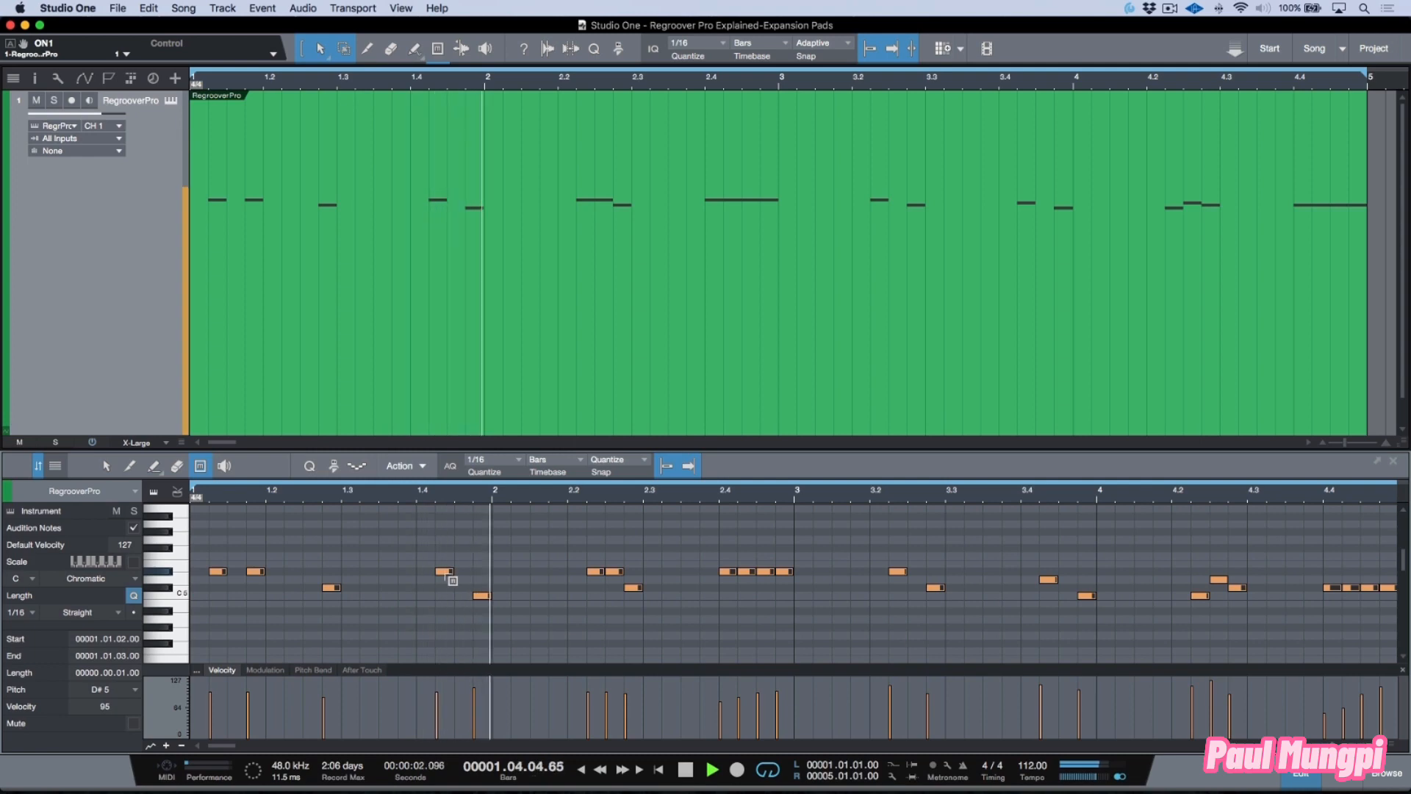
pyautogui.click(443, 572)
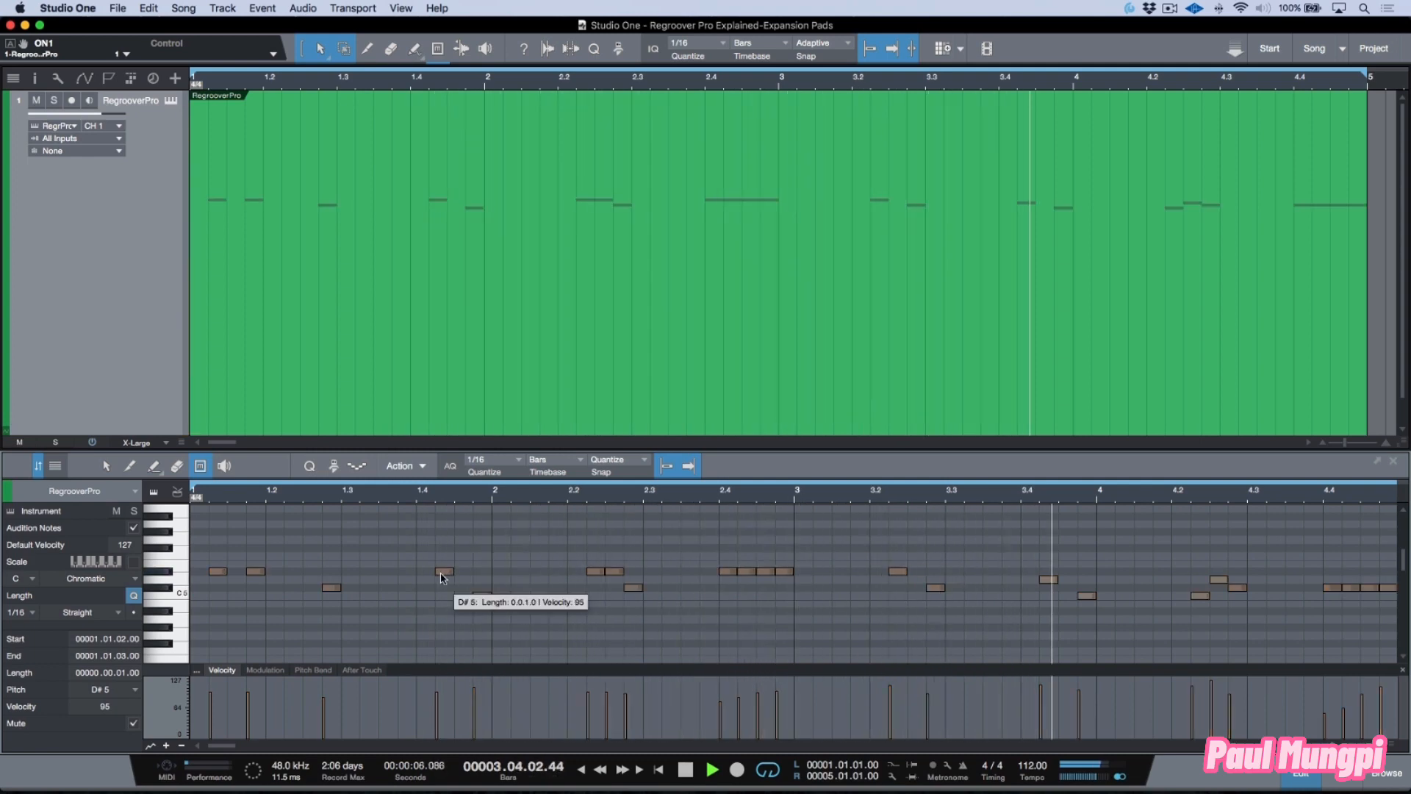
pyautogui.press('space')
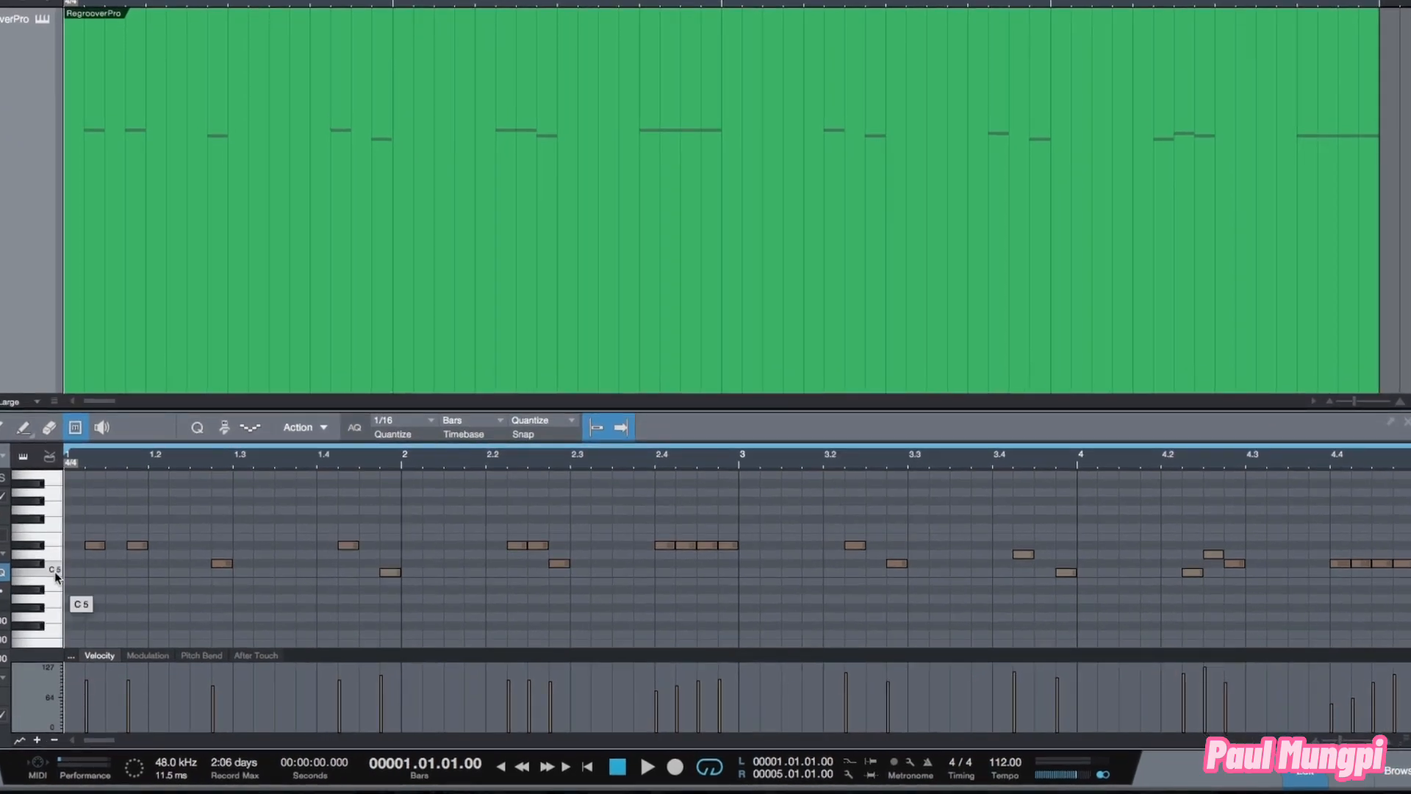
# - Select and unmute all C 5 notes, and play the loop from the start
pyautogui.click(54, 571)
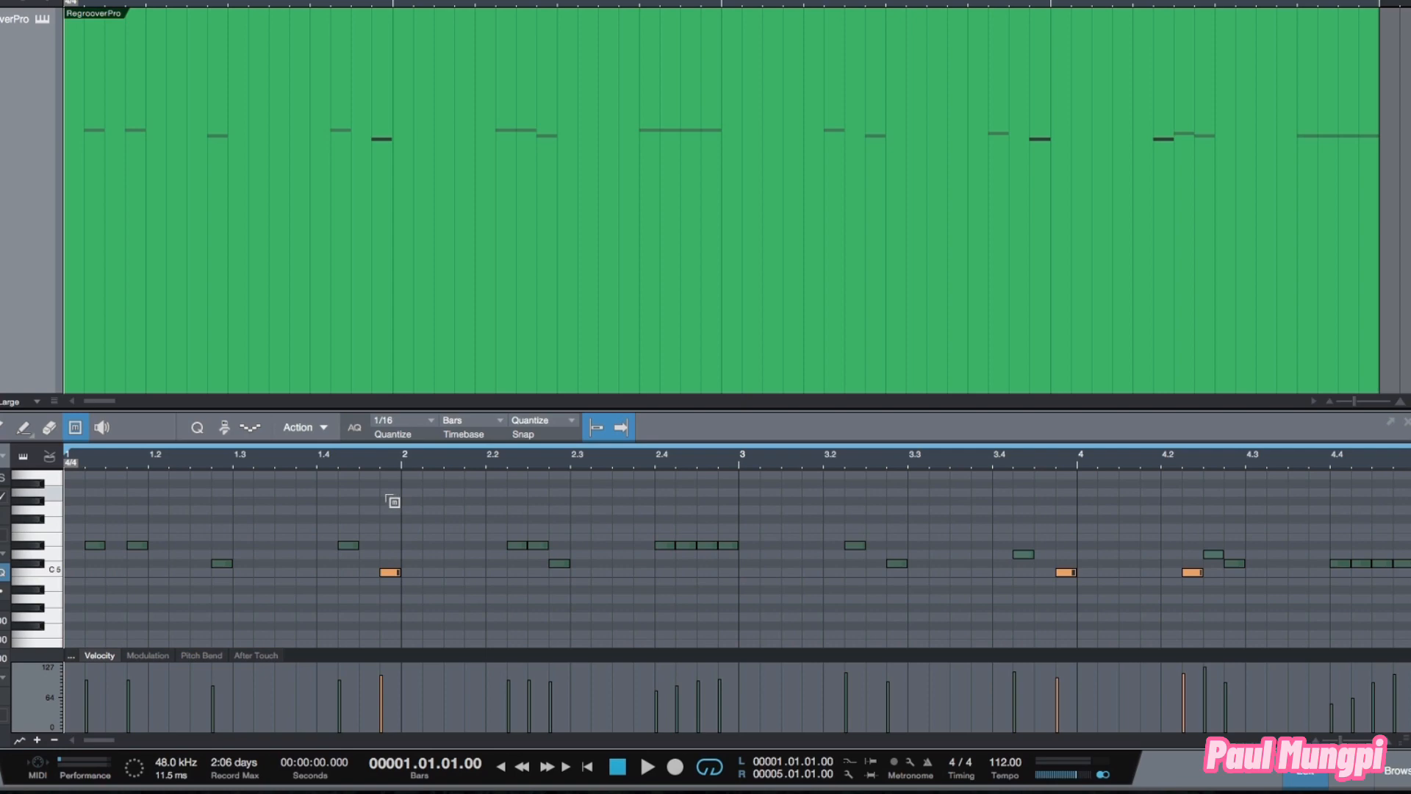
pyautogui.press('space')
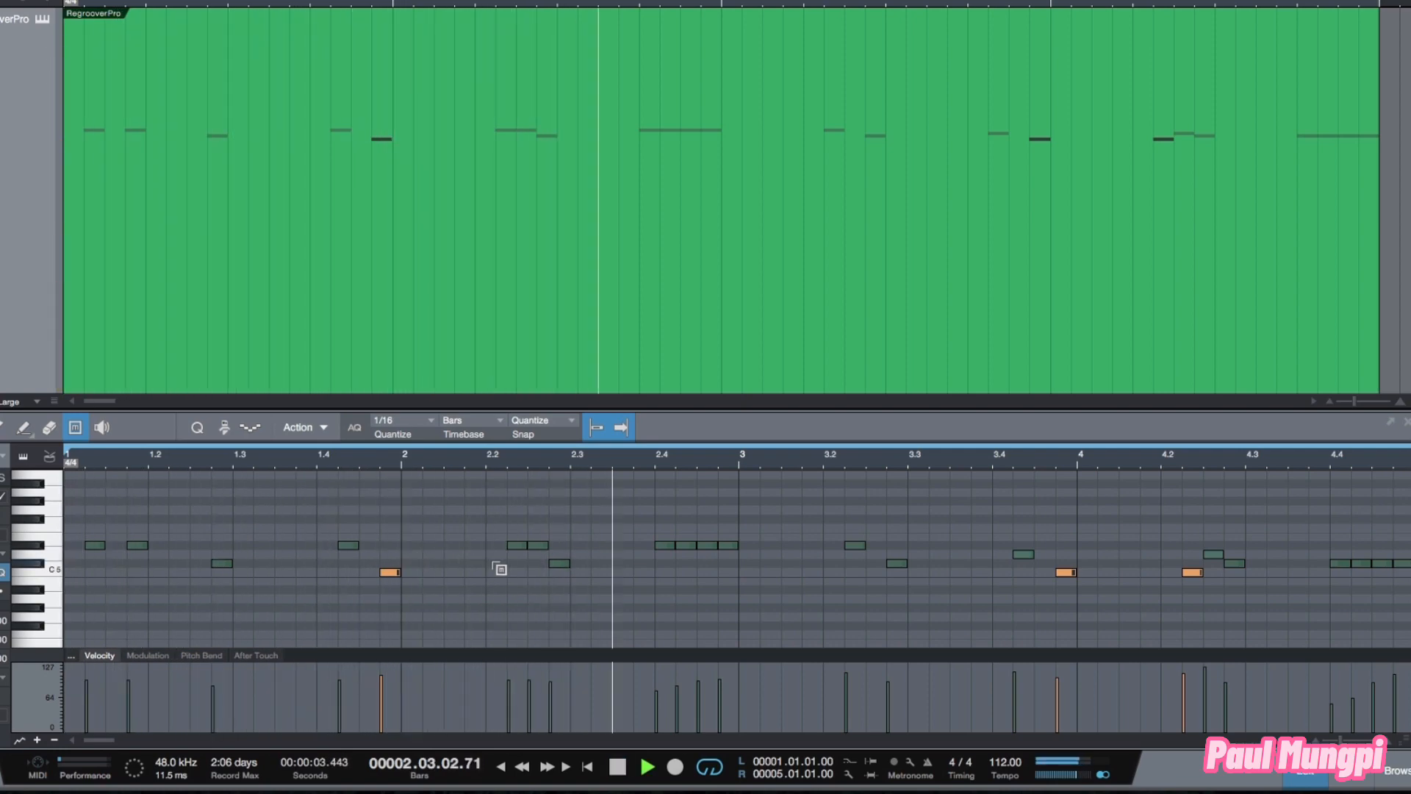
pyautogui.press('space')
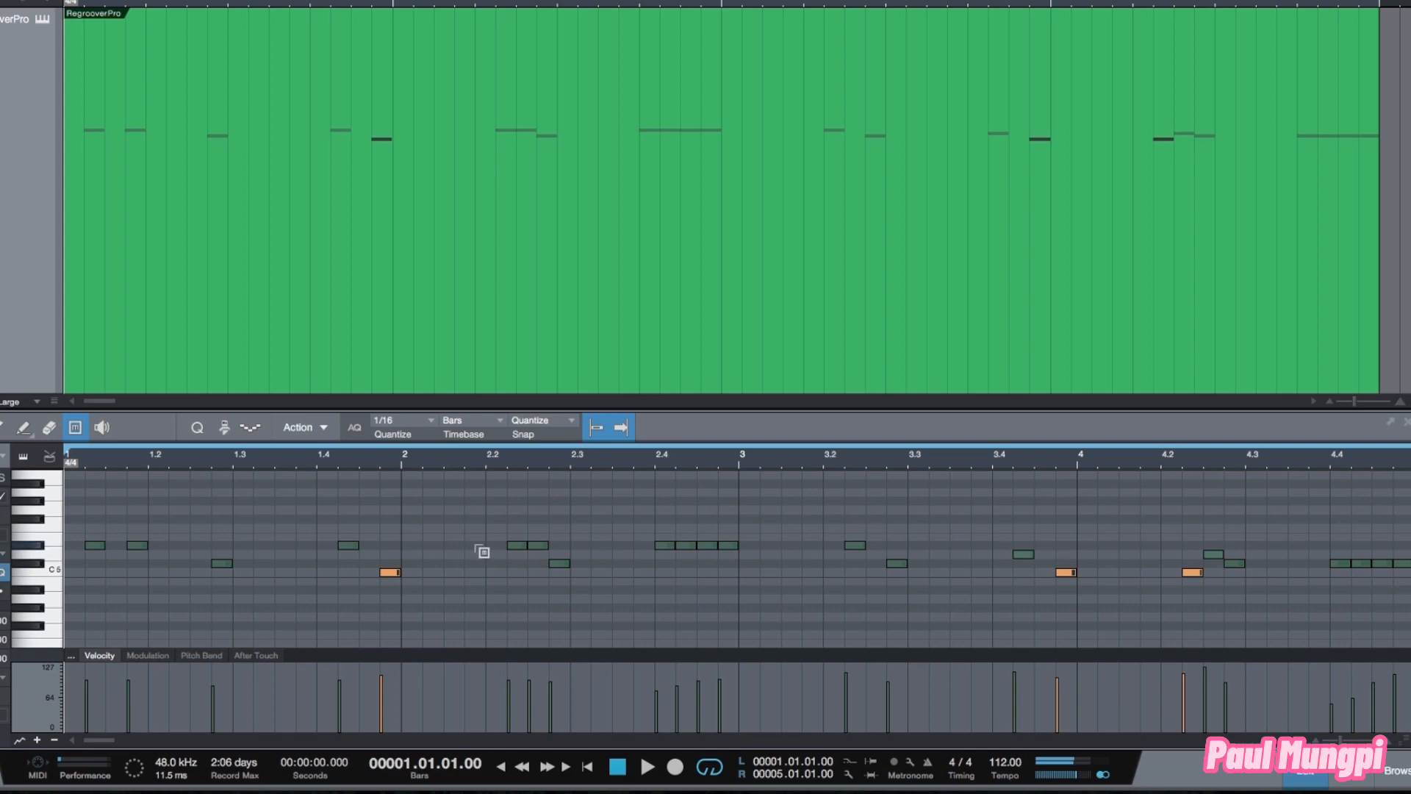
# - Audition the C 5 notes at the end of bar 1 and the end of bar 3
pyautogui.click(380, 460)
pyautogui.press('space')
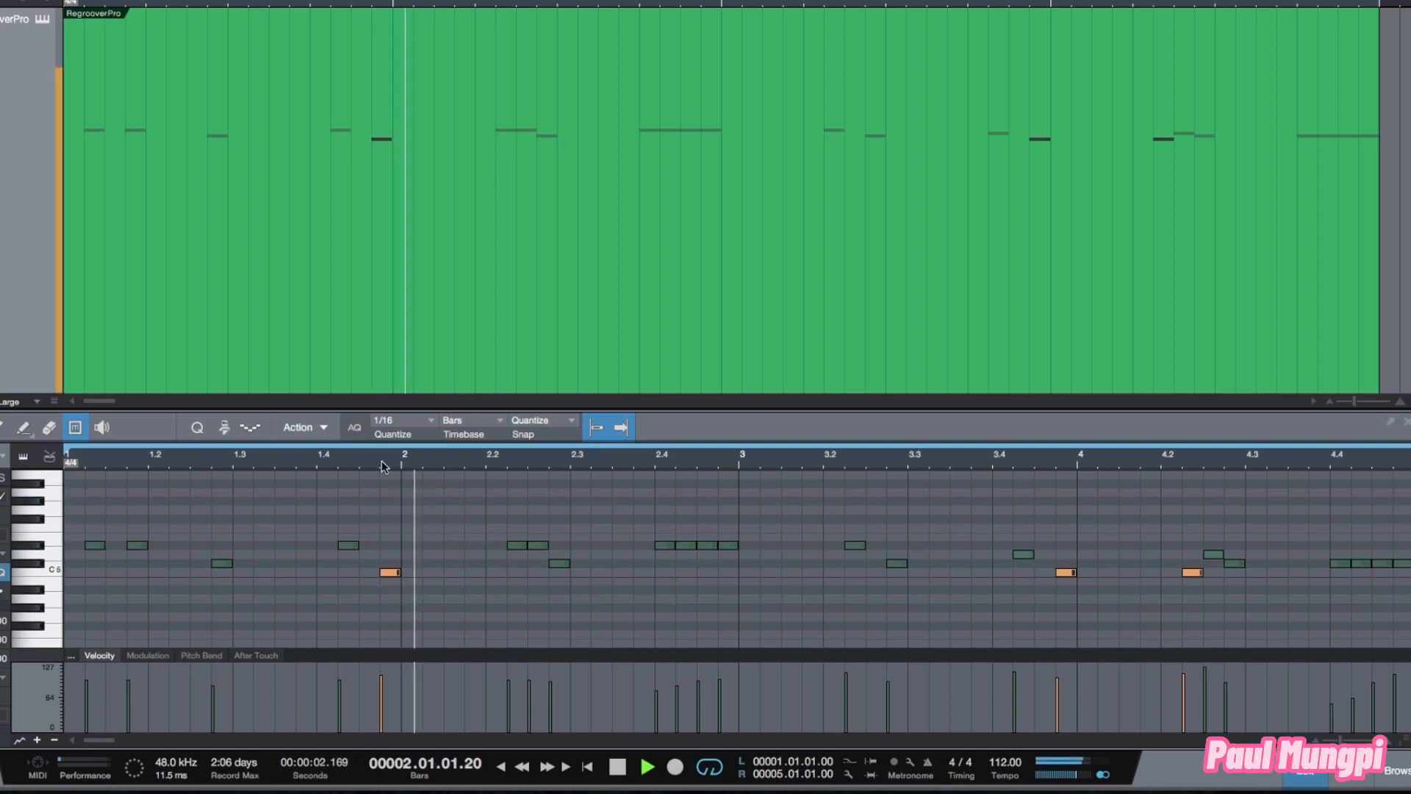
pyautogui.press('space')
pyautogui.click(1054, 462)
pyautogui.press('space')
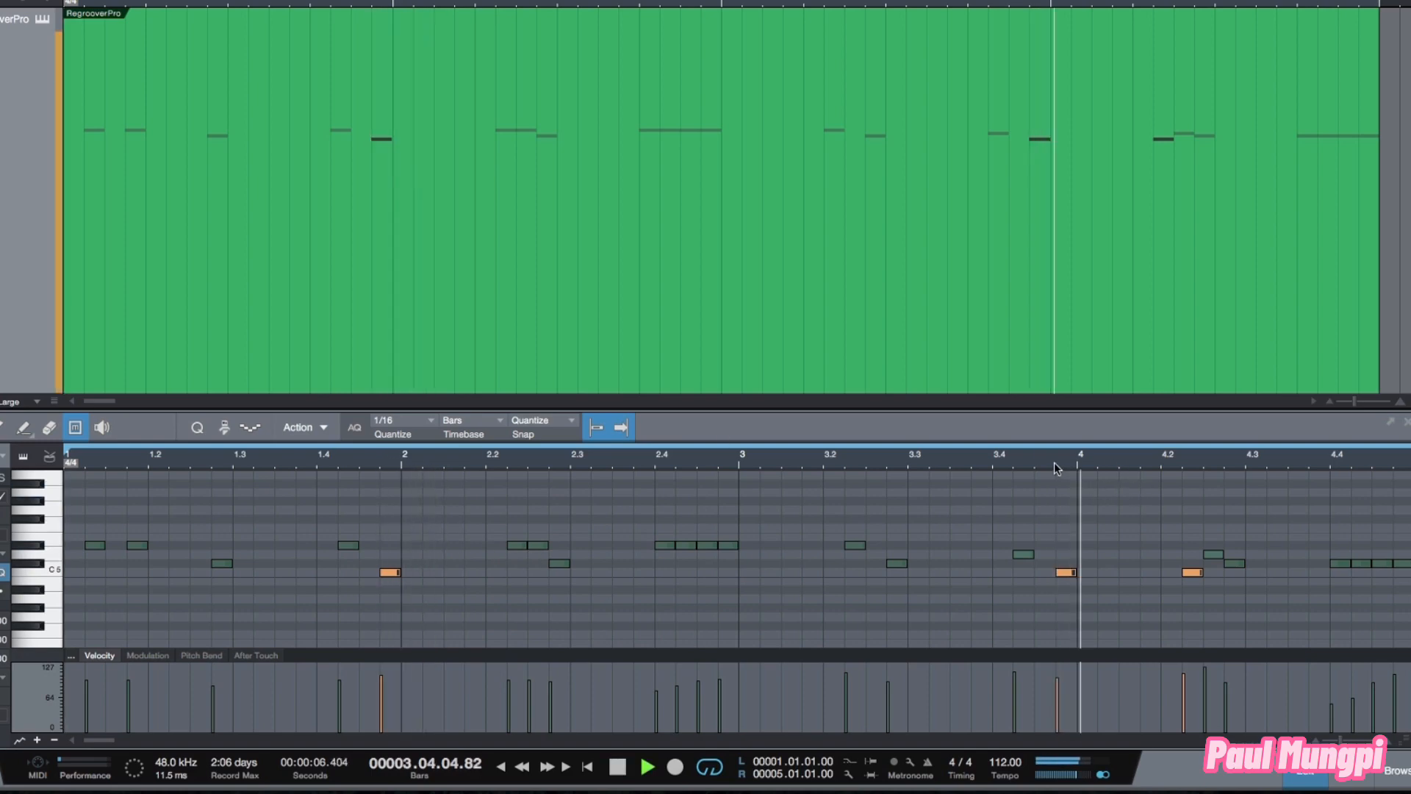
pyautogui.press('space')
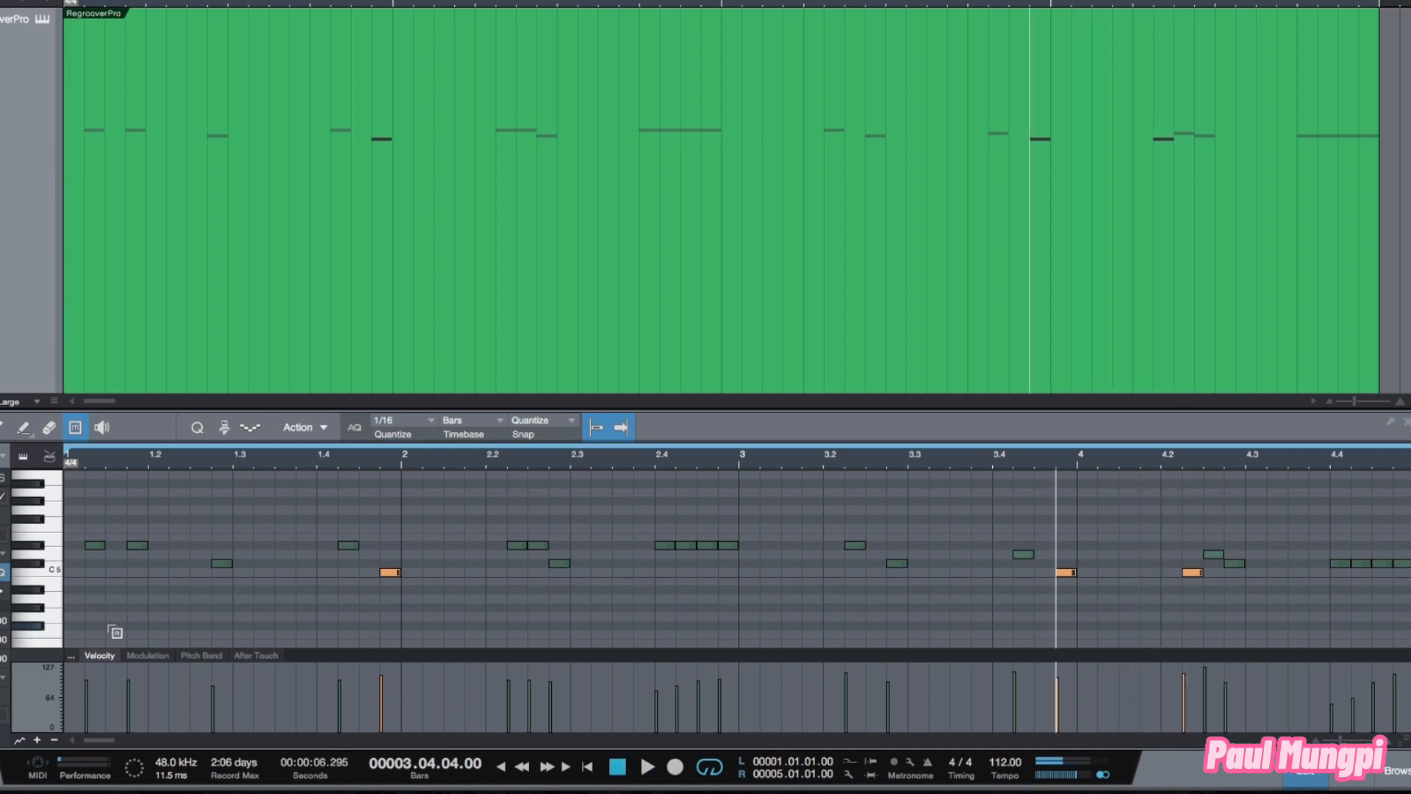
# - Mute the C 5 notes, unmute all C#5 notes, and audition them at several points, ending at the one before 4.3
pyautogui.click(404, 584)
pyautogui.click(34, 563)
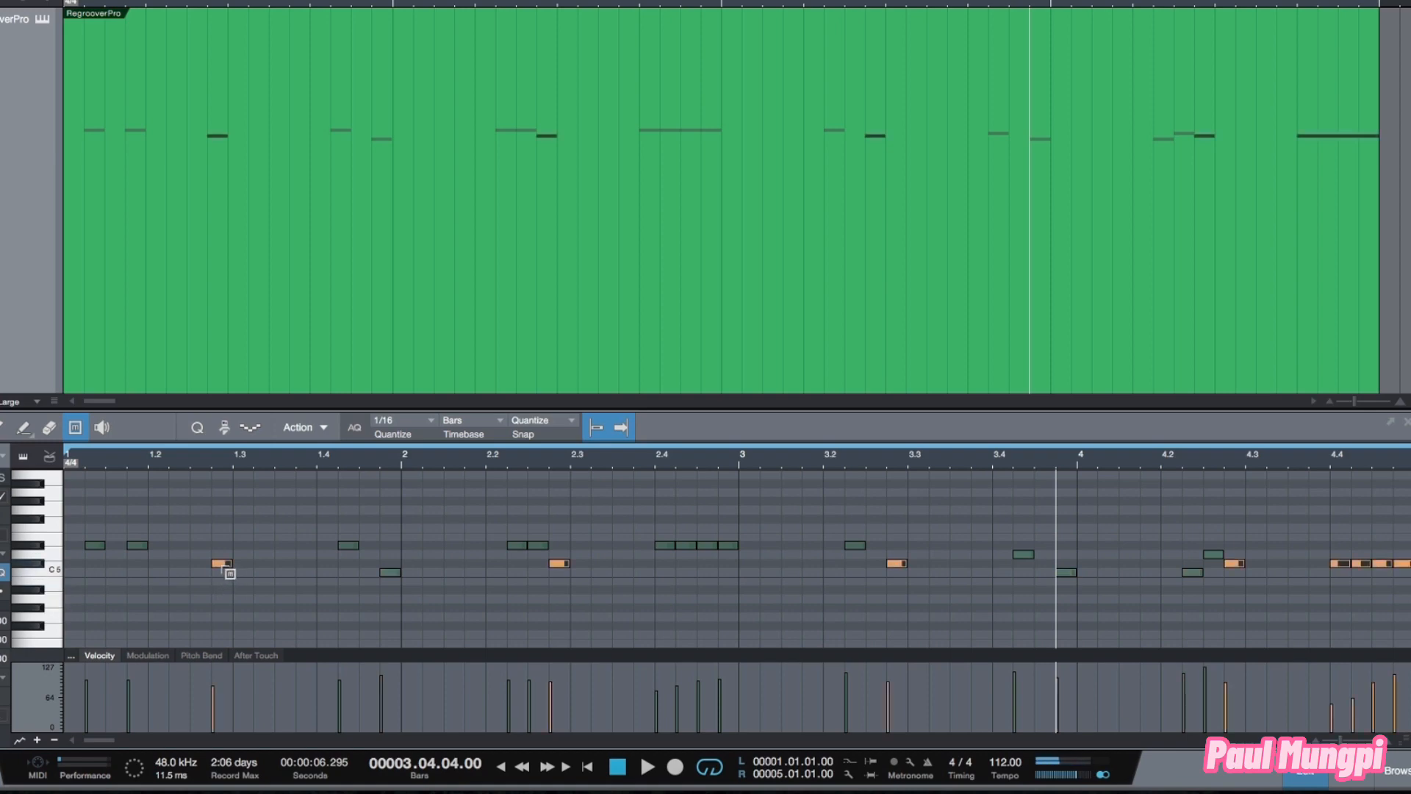
pyautogui.click(190, 466)
pyautogui.press('space')
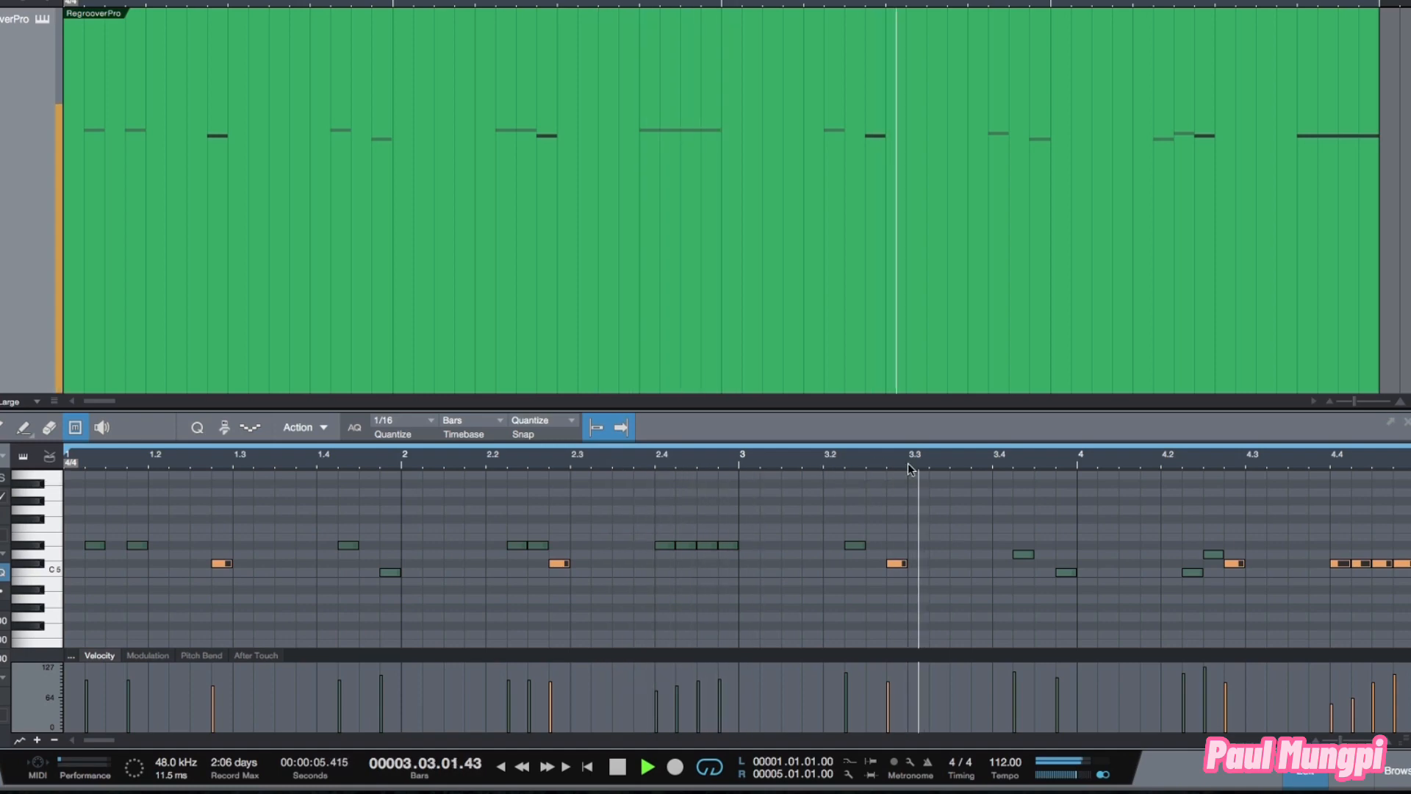
pyautogui.press('space')
pyautogui.click(1217, 463)
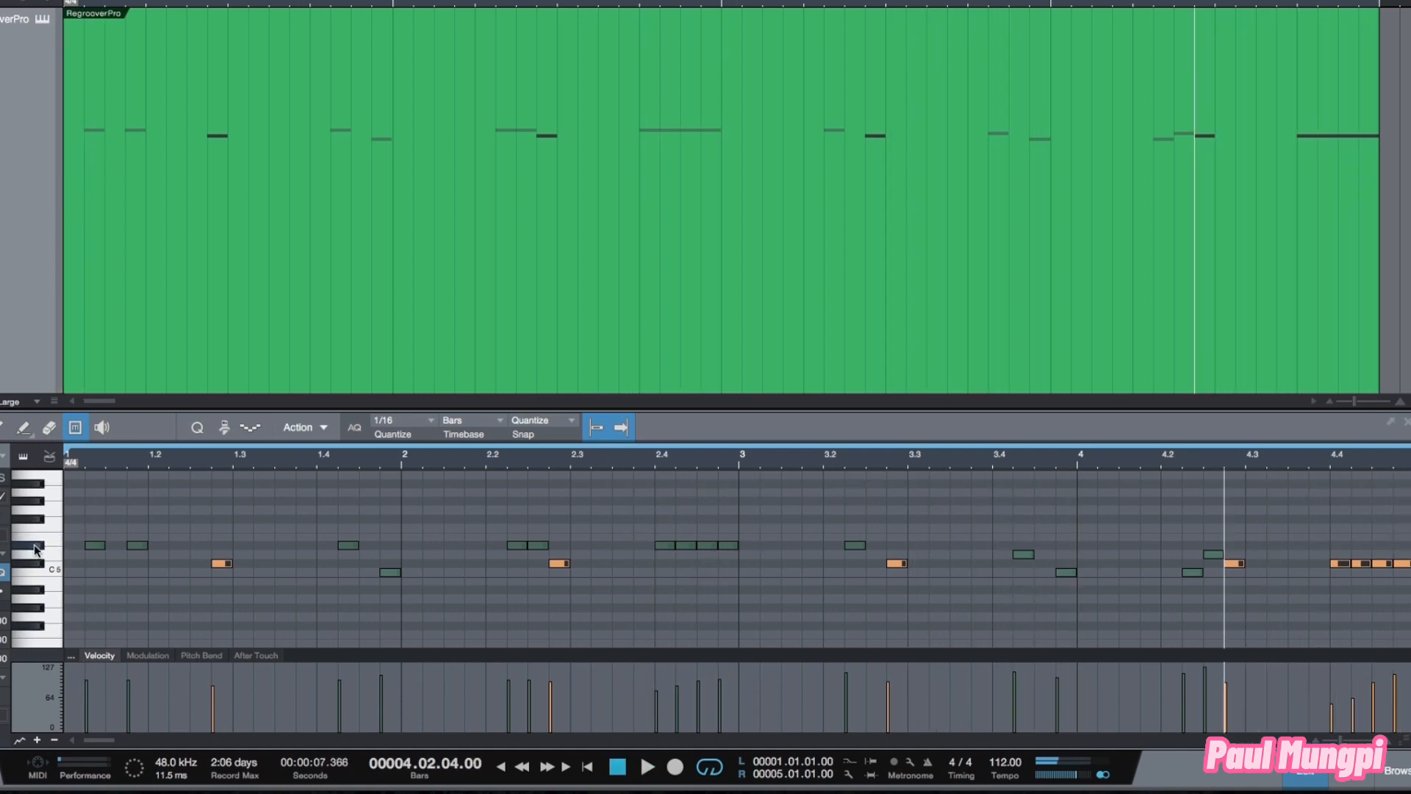
# - Unmute all D#5 notes and mute all C#5 notes
pyautogui.doubleClick(35, 546)
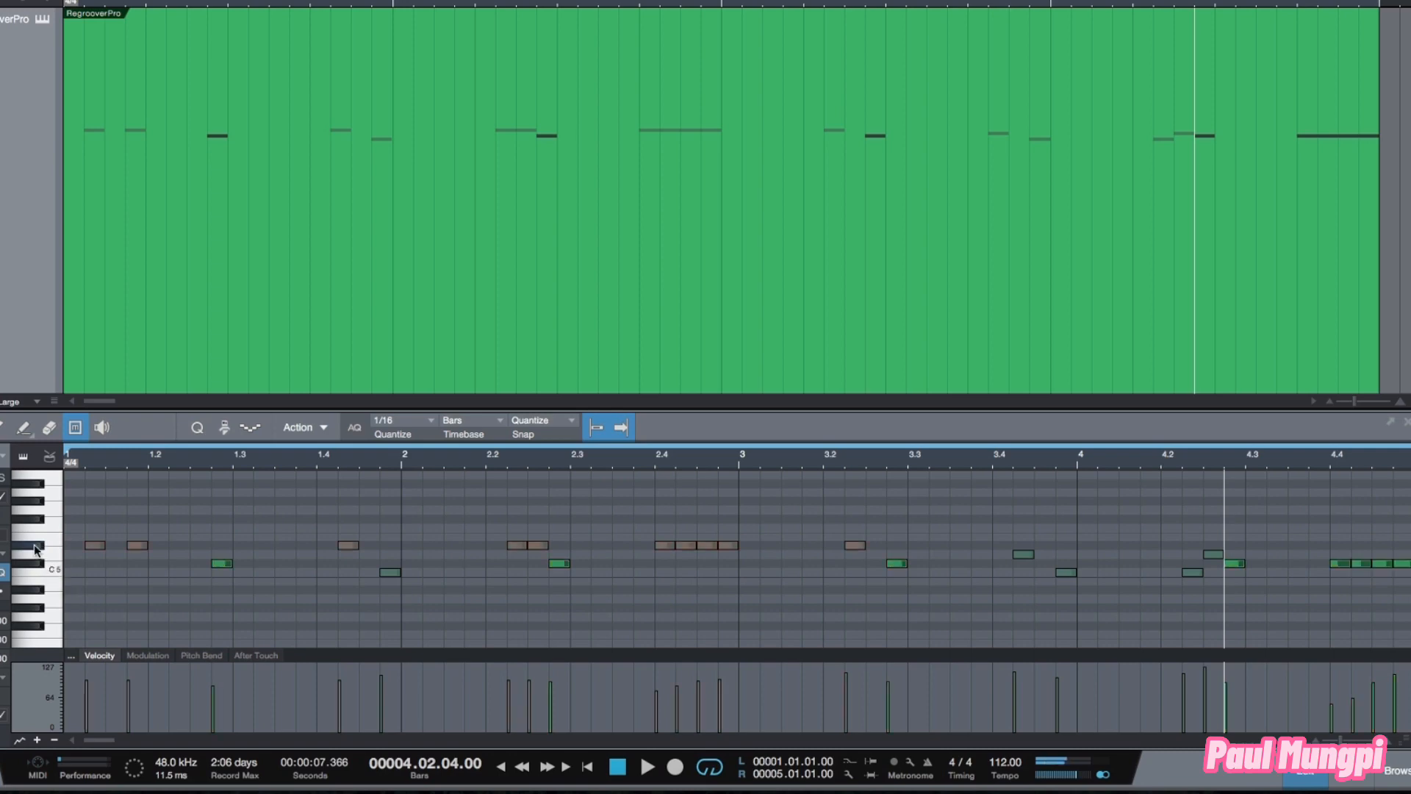
pyautogui.click(96, 548)
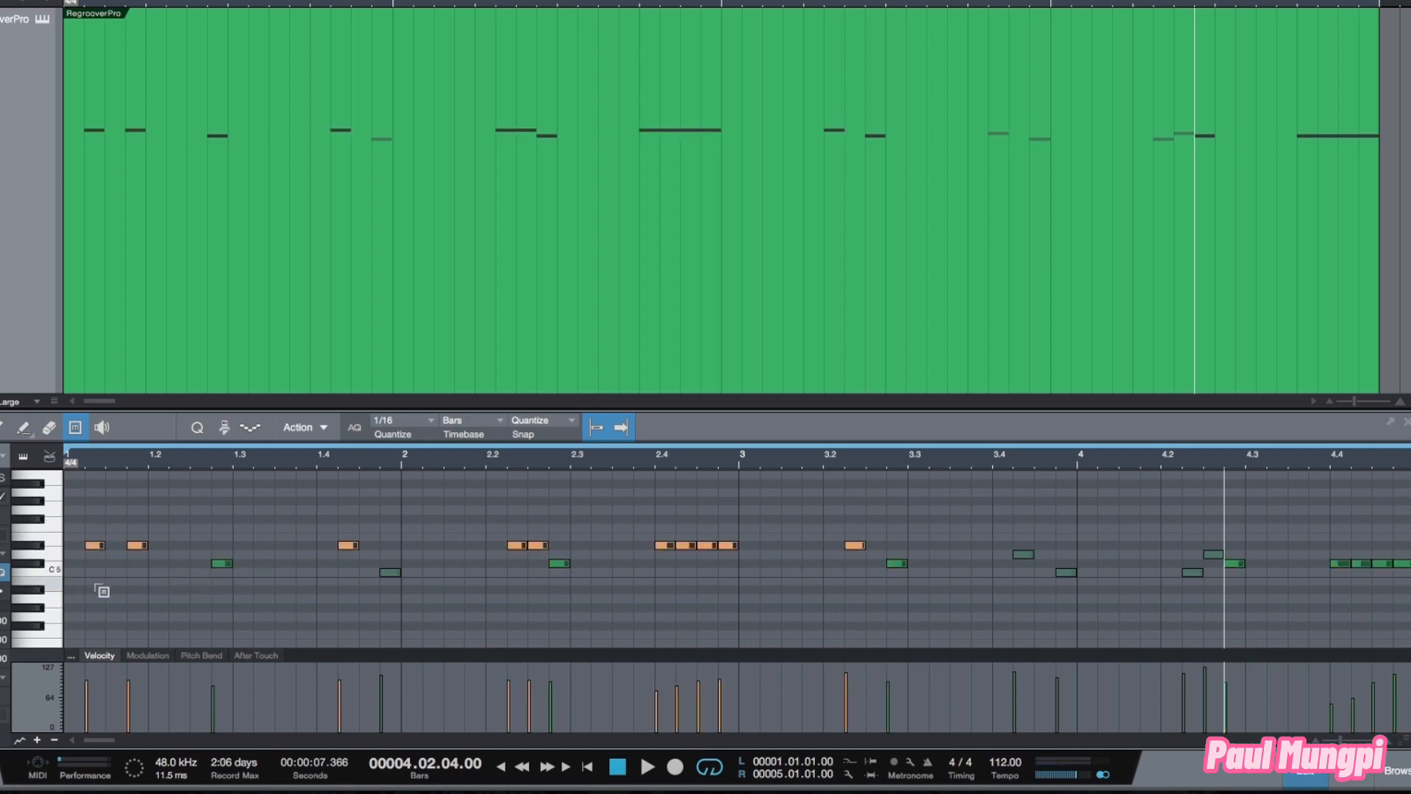
pyautogui.doubleClick(33, 564)
pyautogui.click(223, 567)
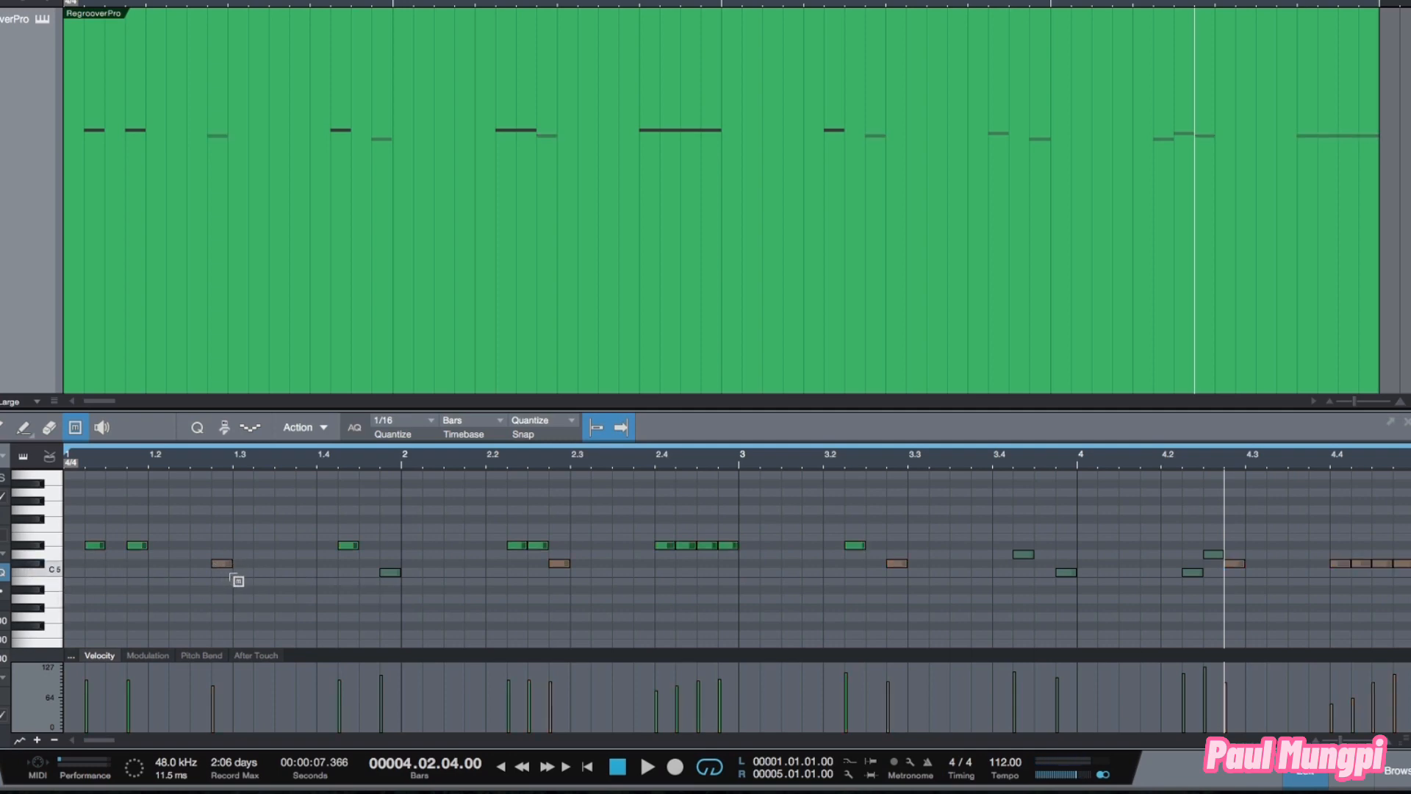
# - Play the loop with only the D#5 notes unmuted, and review the Expansion Kit pads in the RegrooverPro instrument window
pyautogui.press('space')
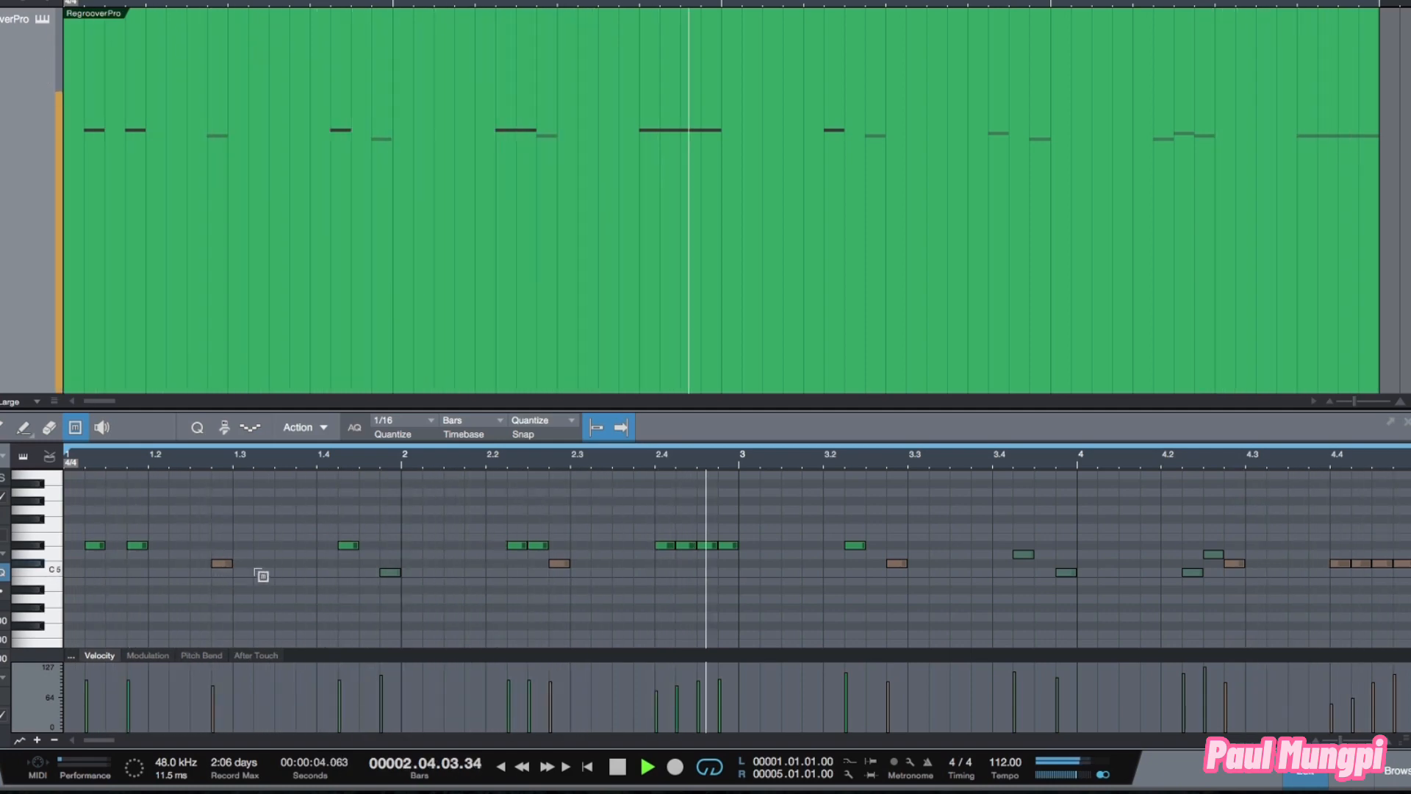
pyautogui.press('space')
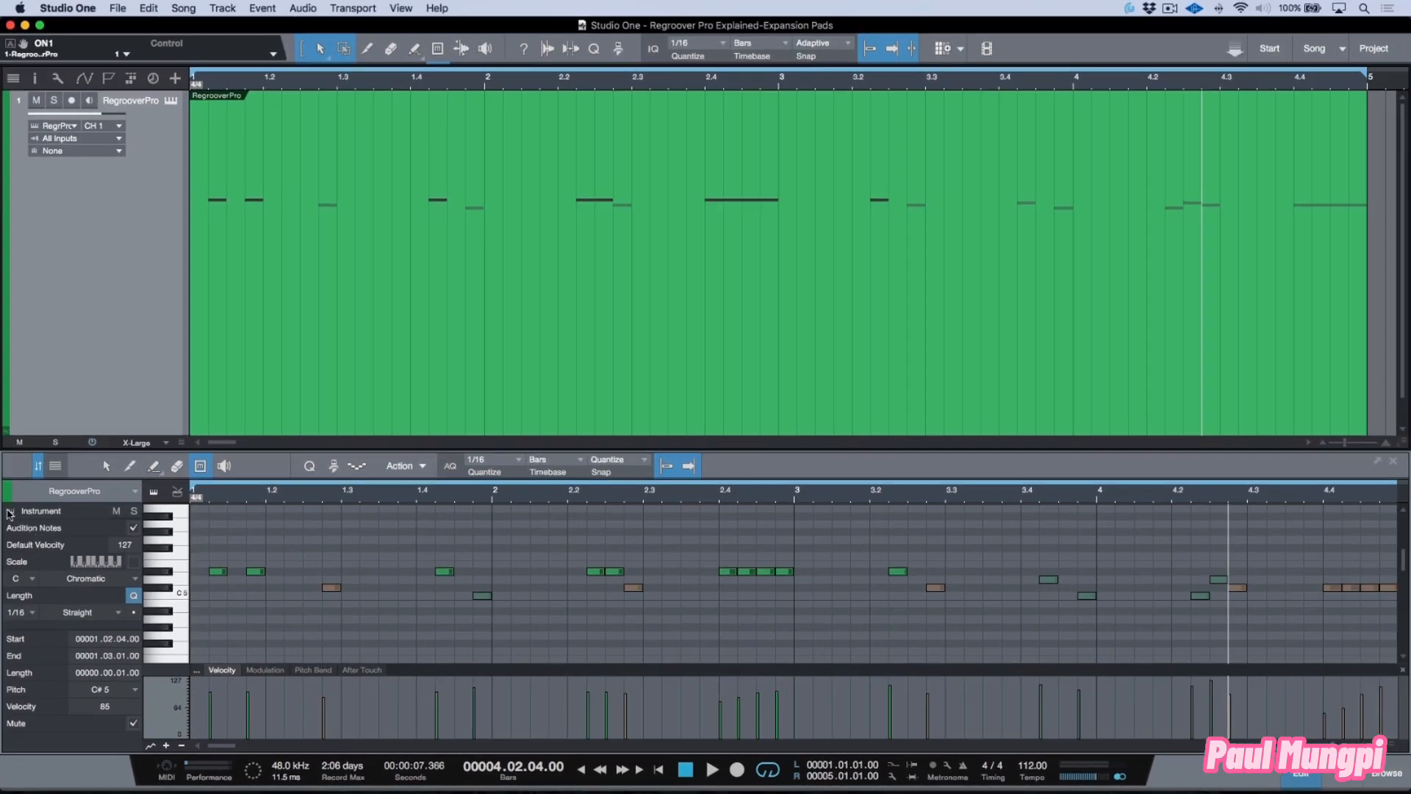
pyautogui.click(10, 512)
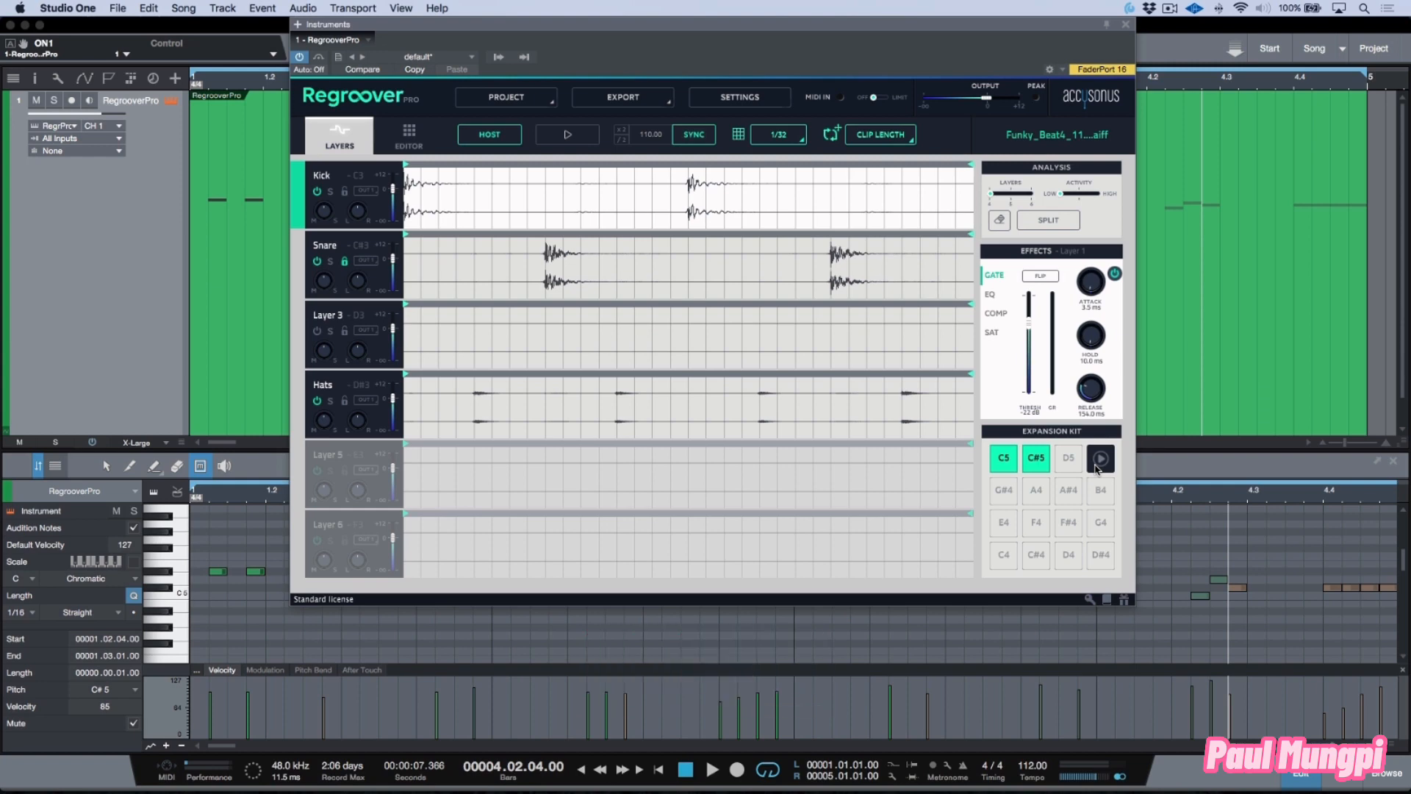
pyautogui.press('super+w')
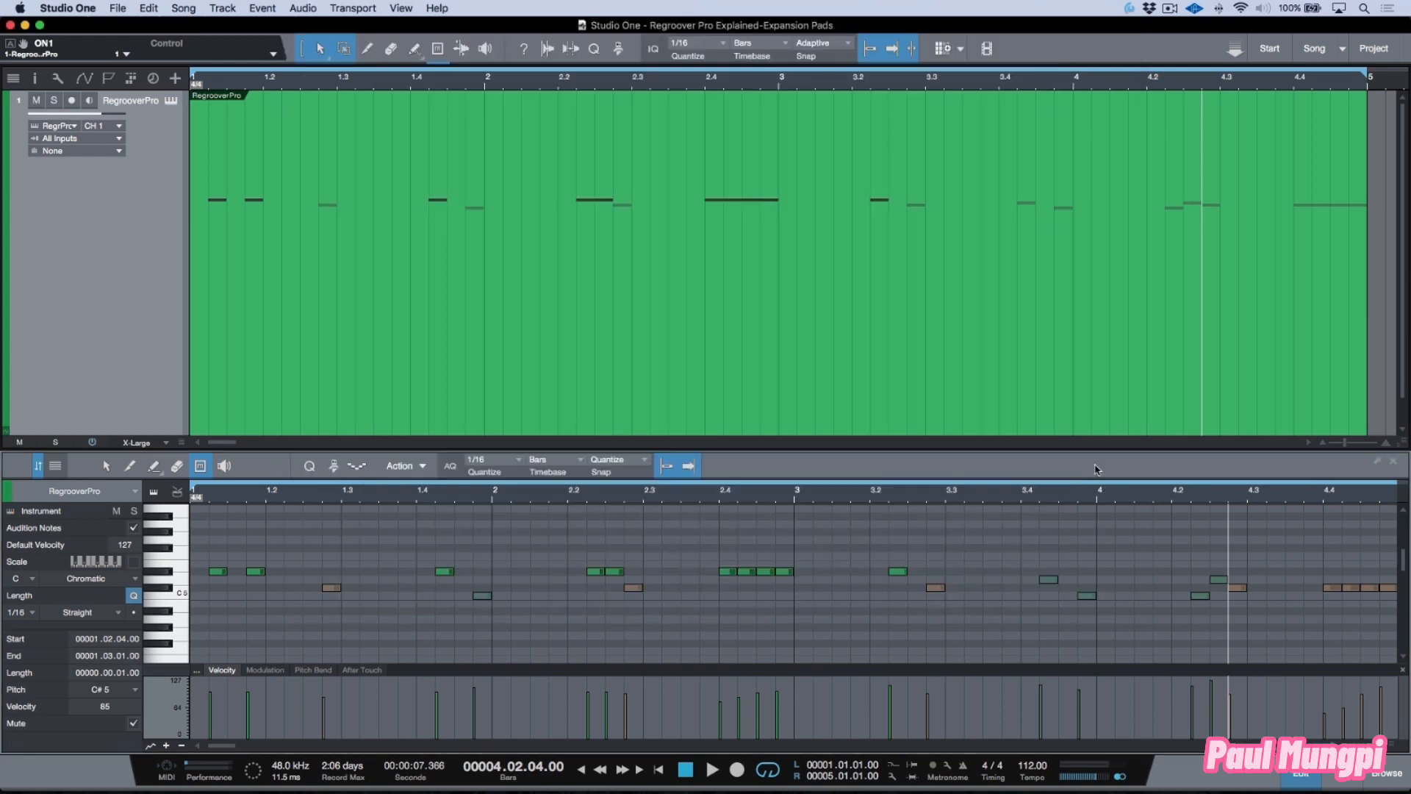
# - Show the mixer and play the song to check the output of the RegrooverPro channel
pyautogui.press('F3')
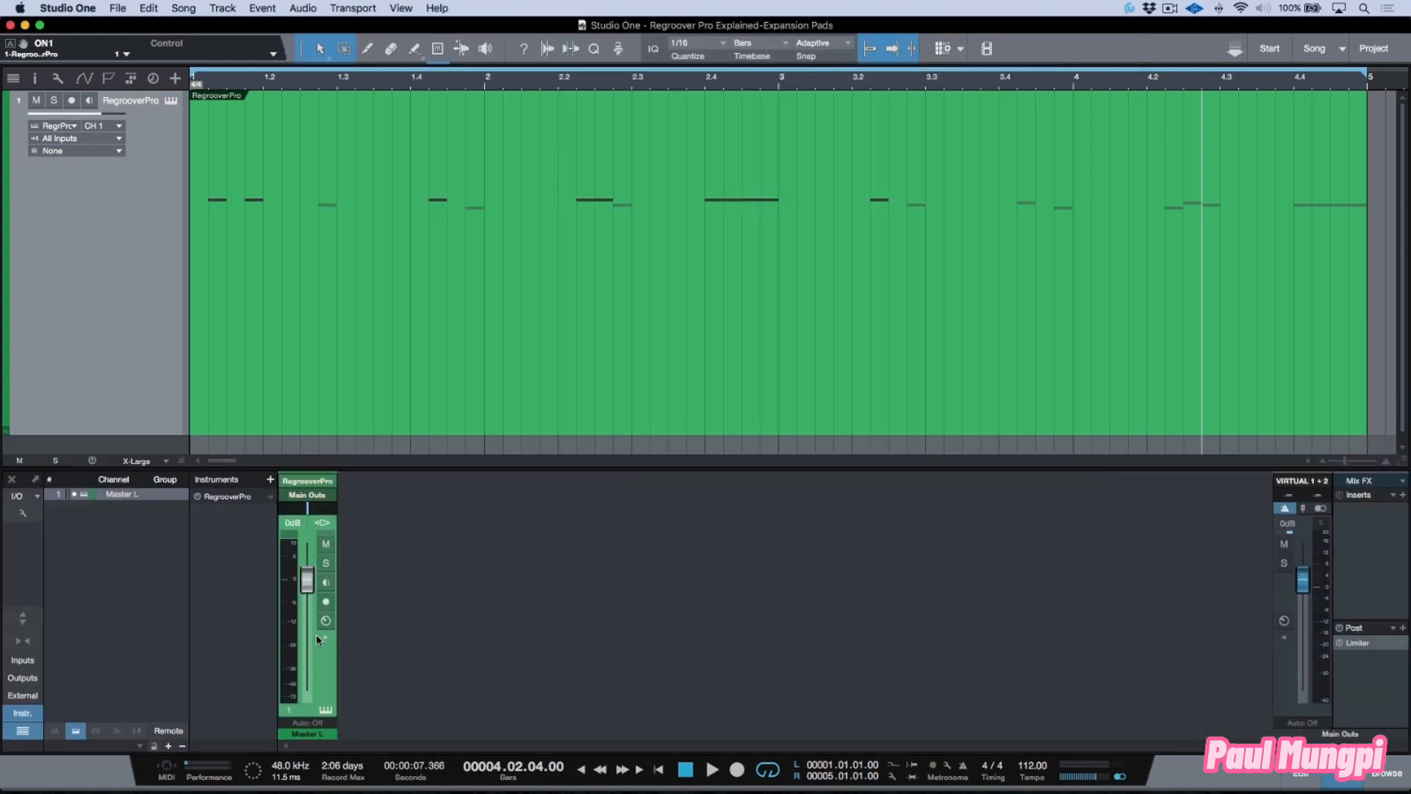
pyautogui.press('space')
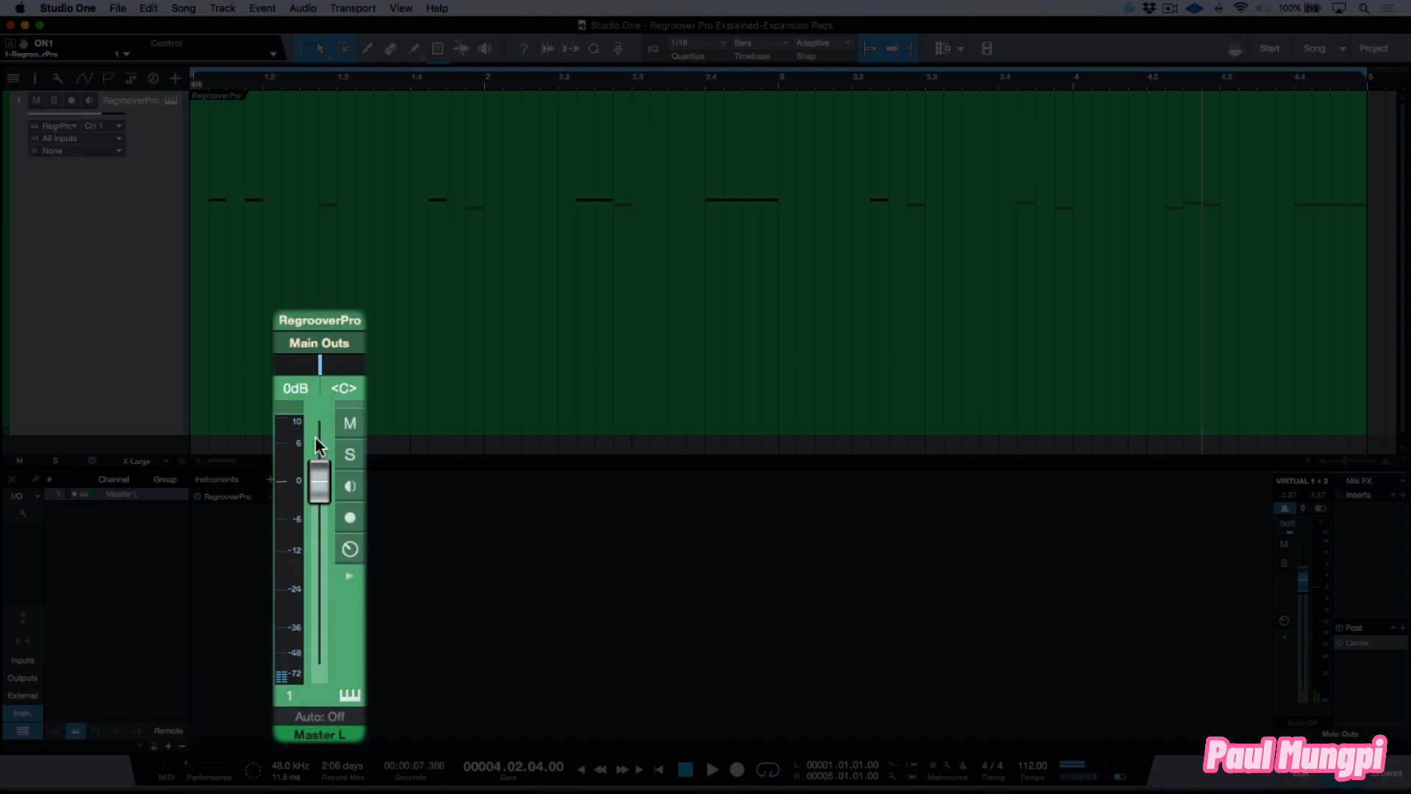
pyautogui.press('space')
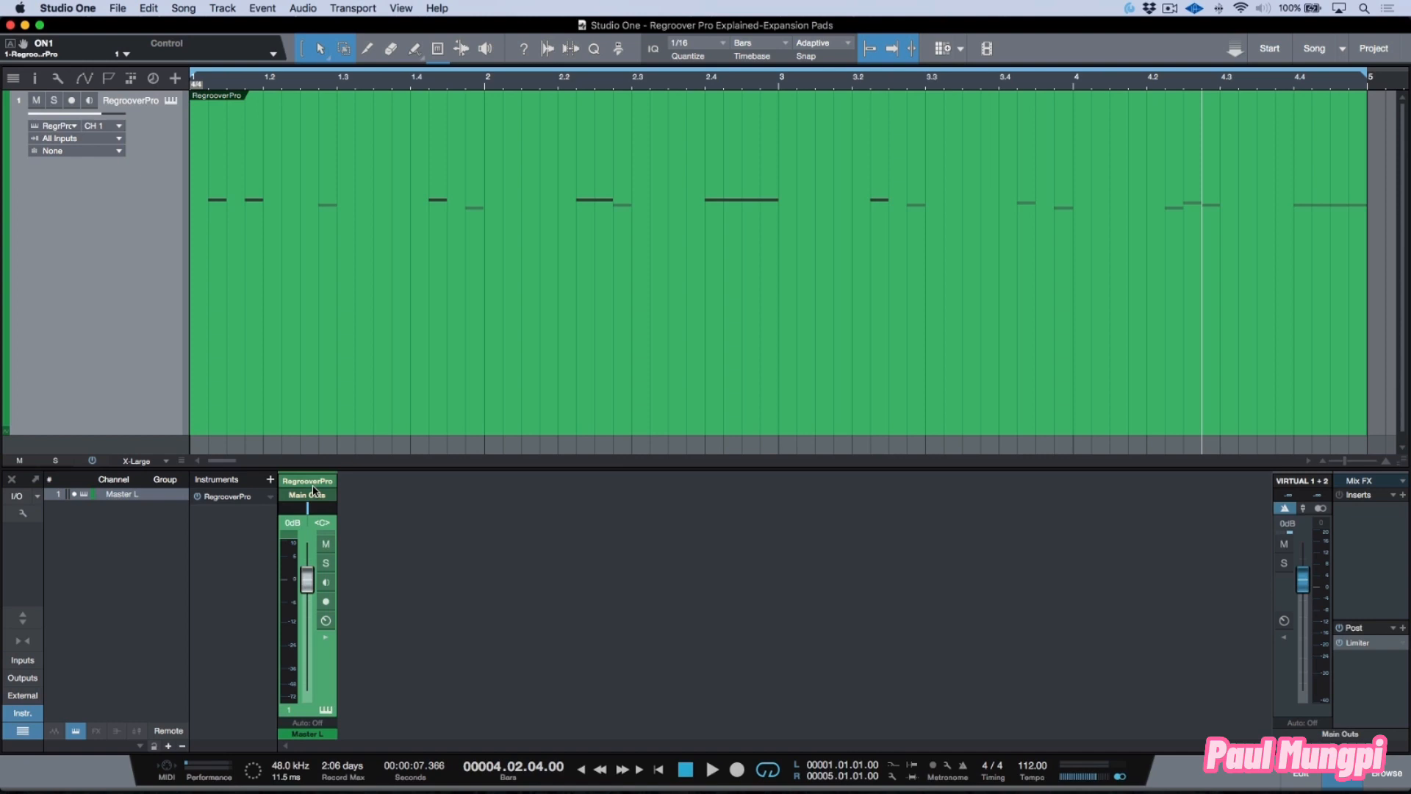
# - Select all notes in the RegrooverPro part and compare them muted and unmuted during loop playback, ending with all muted
pyautogui.doubleClick(463, 391)
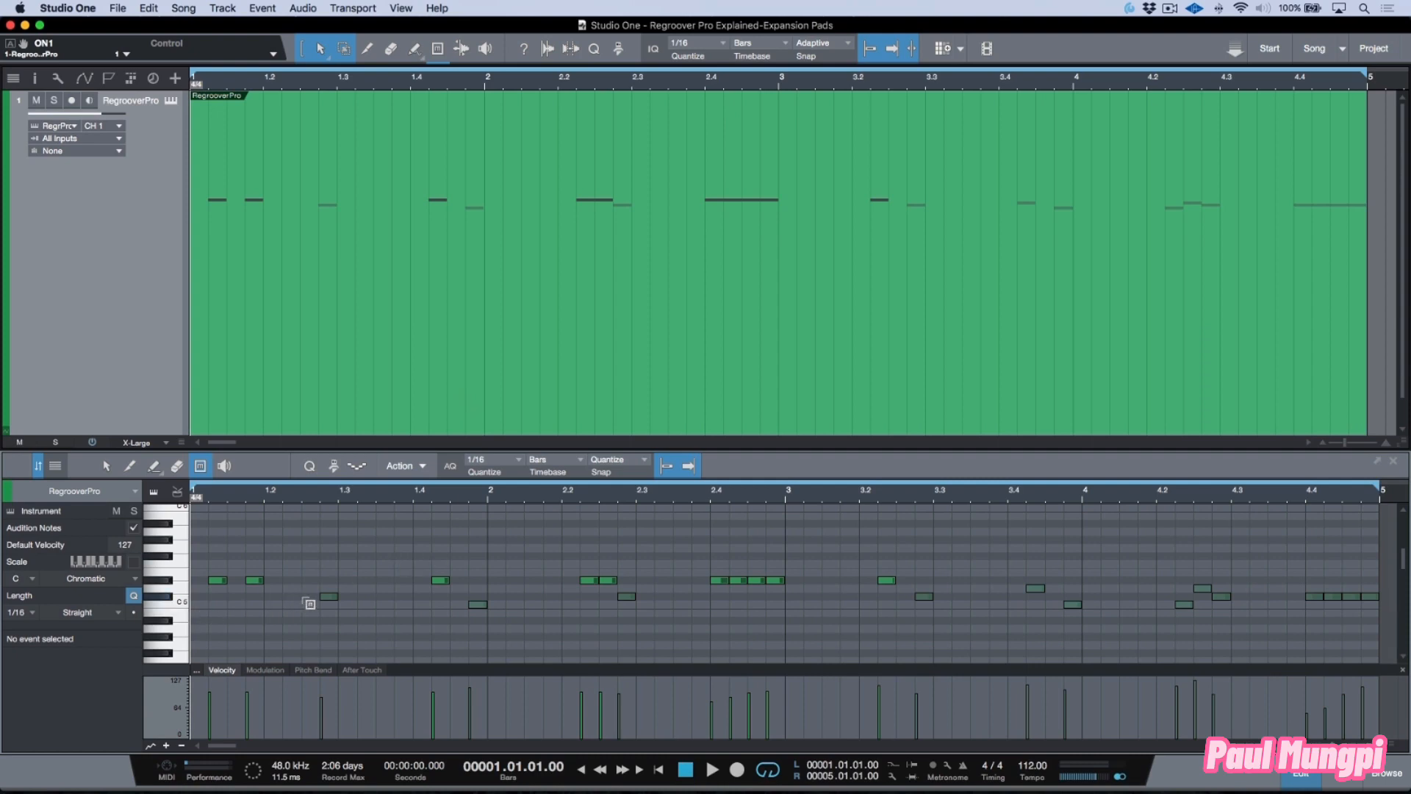
pyautogui.press('super+a')
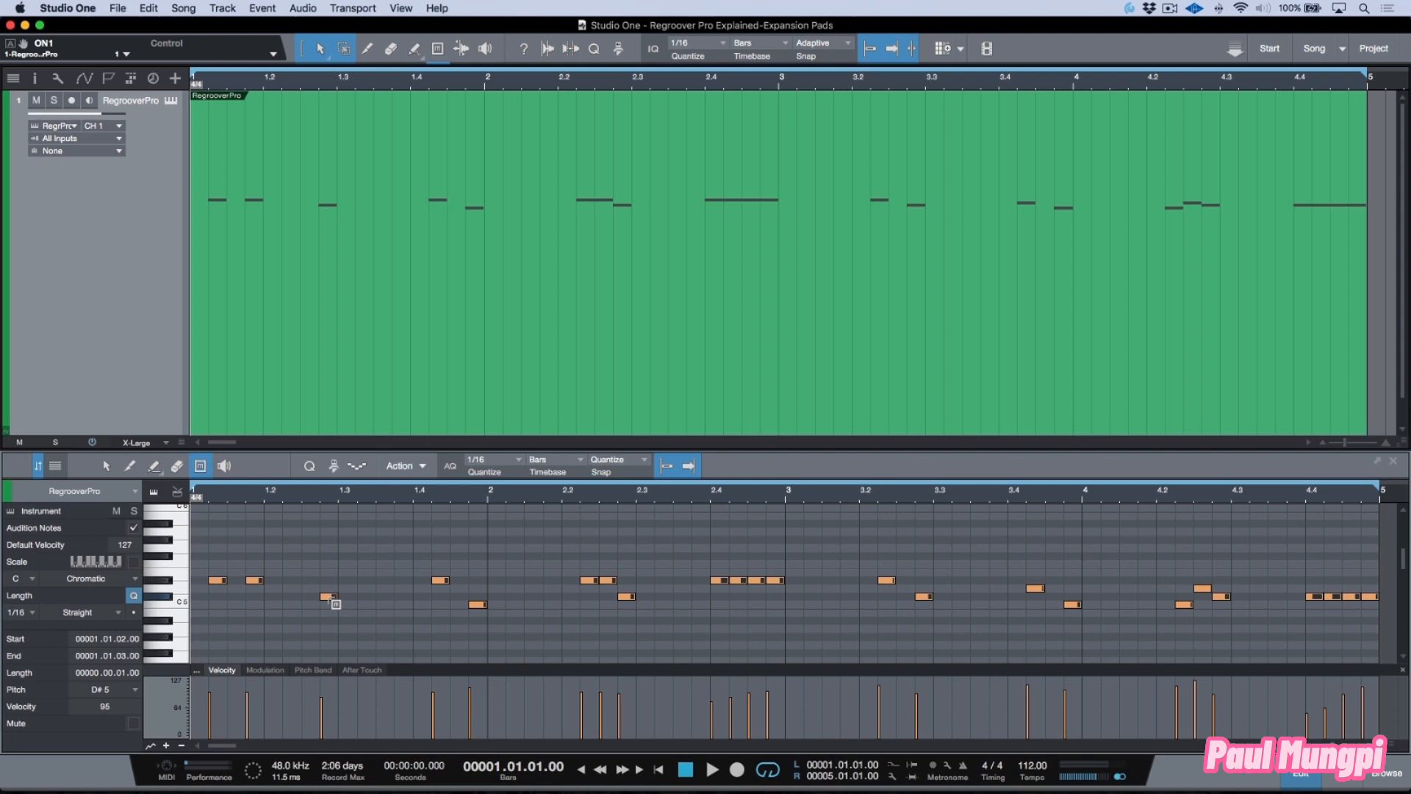
pyautogui.hotkey('shift', 'm')
pyautogui.press('space')
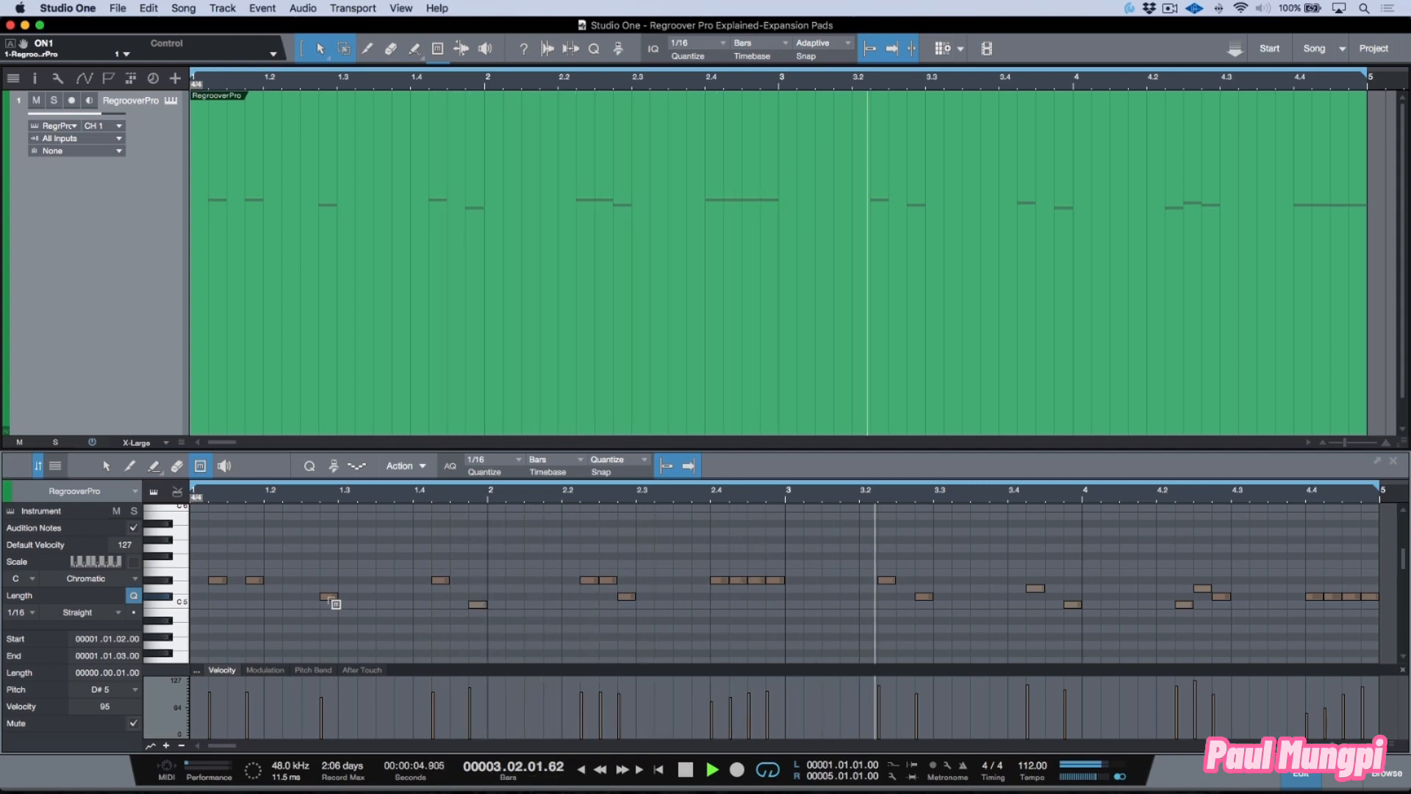
pyautogui.hotkey('shift', 'm')
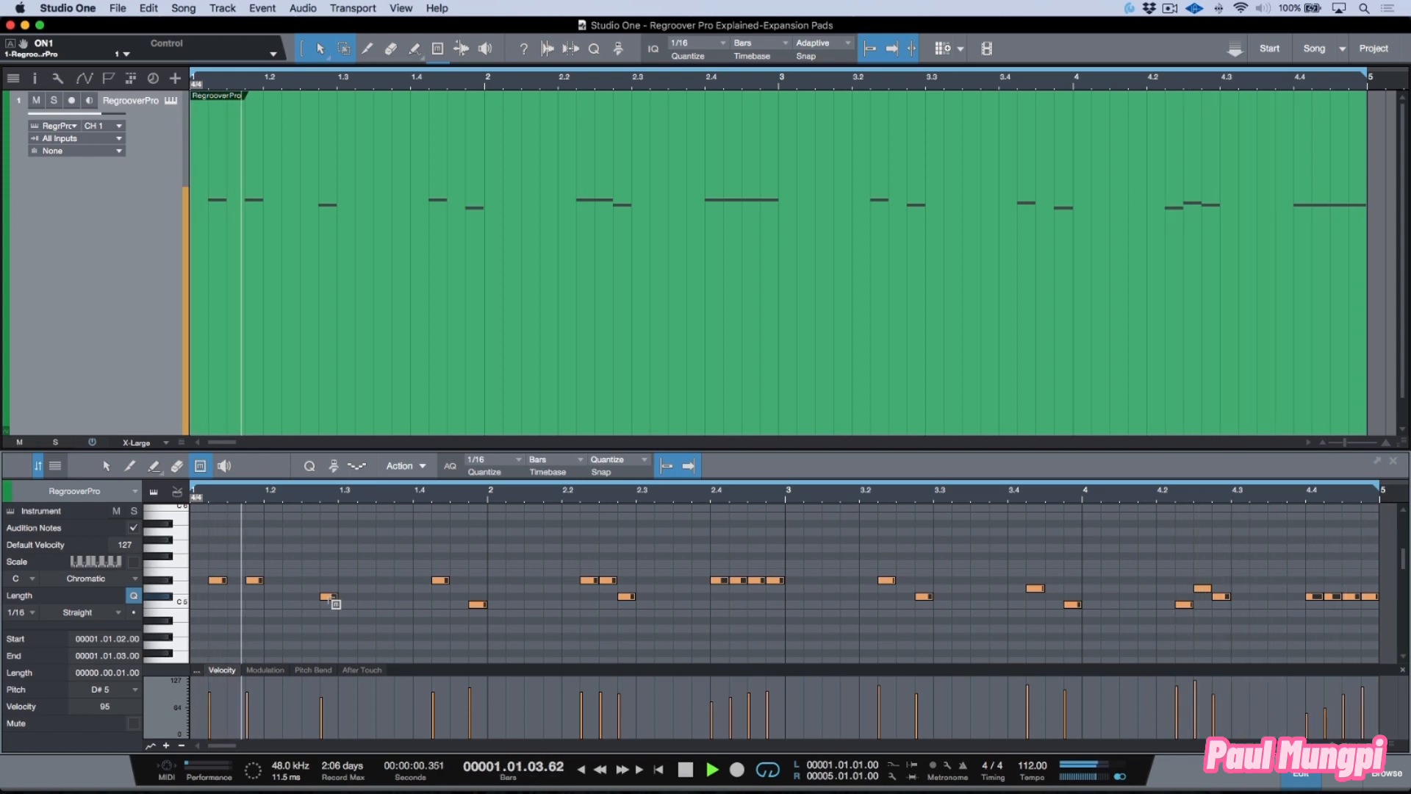
pyautogui.hotkey('shift', 'm')
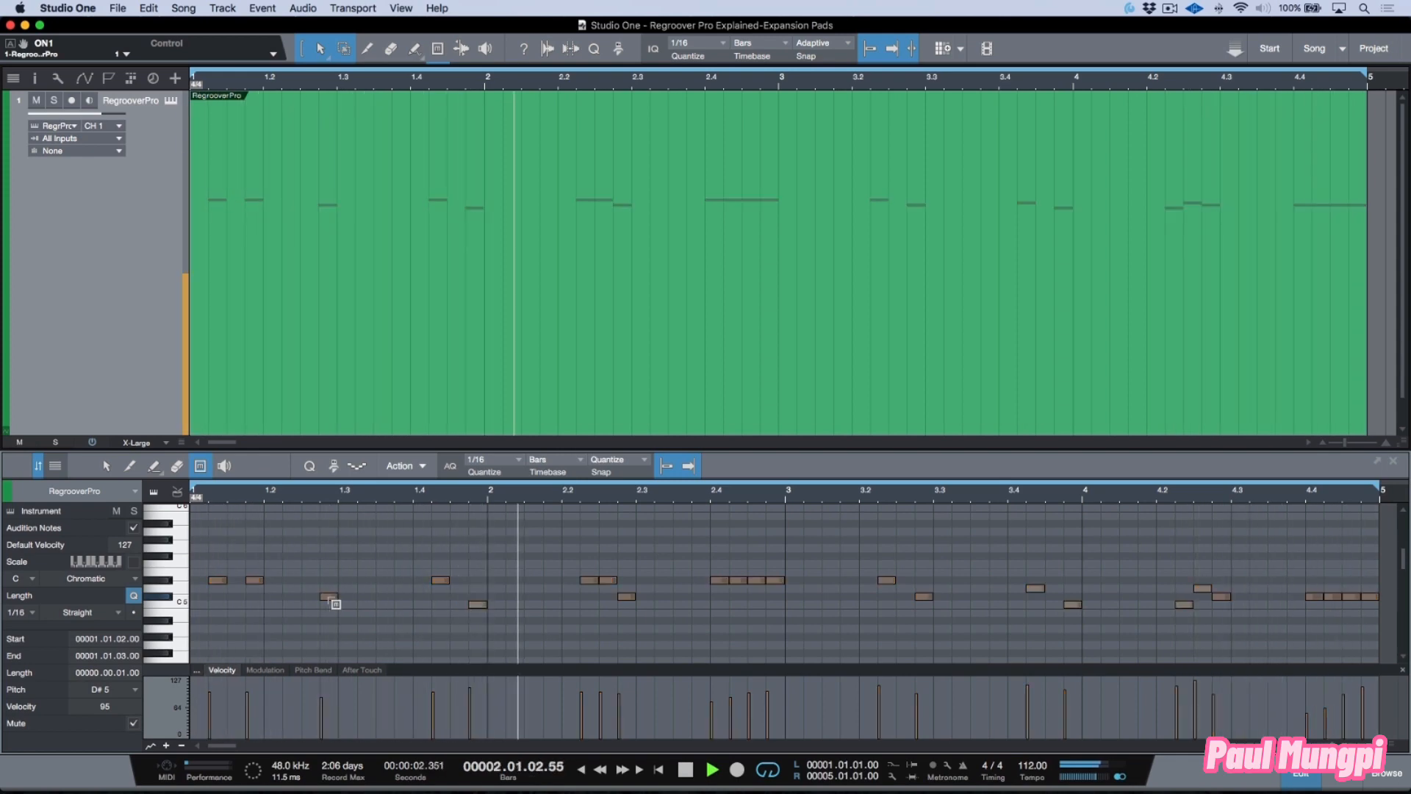
pyautogui.press('space')
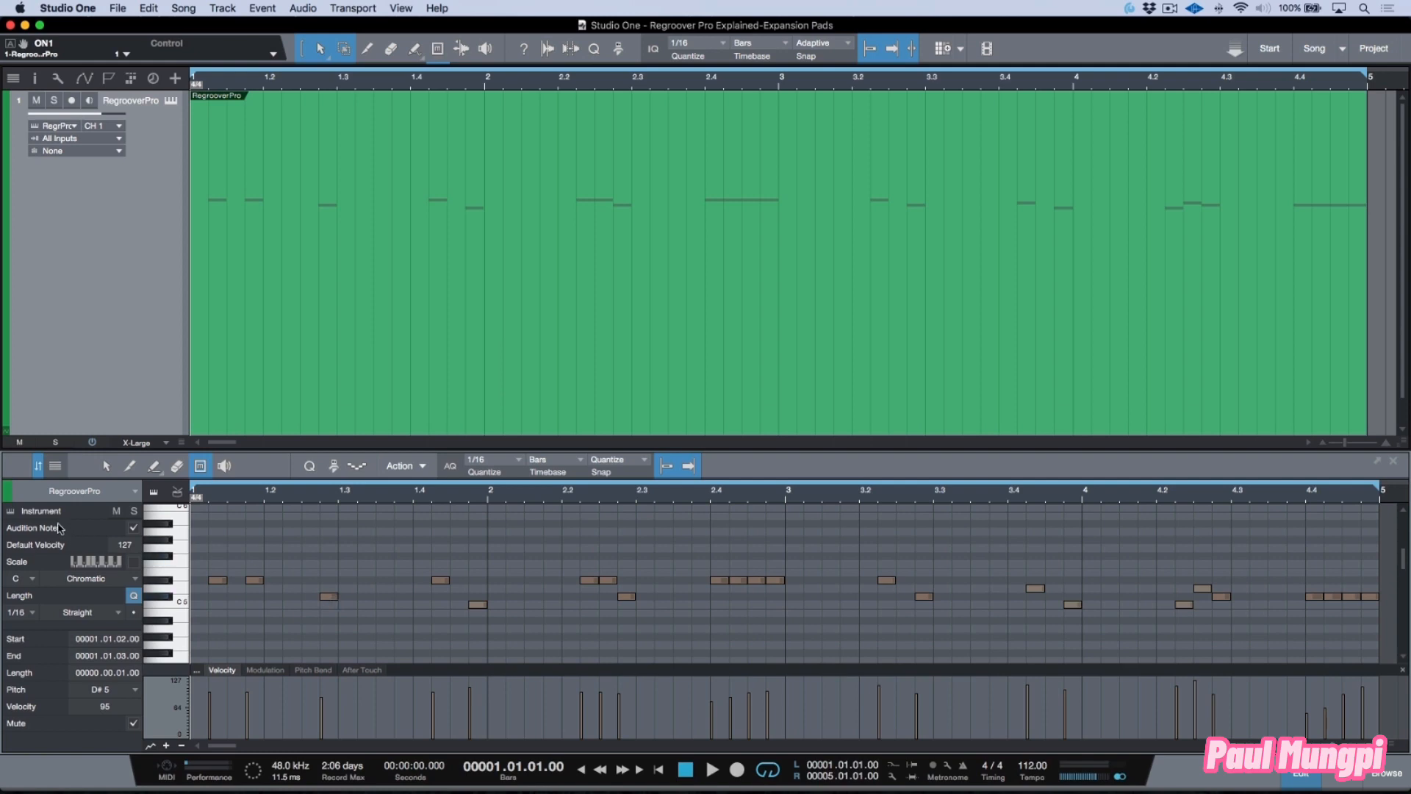
# - Open Regroover Pro's pad Editor, select the C5 pad and display its EQ and compressor effects
pyautogui.click(10, 513)
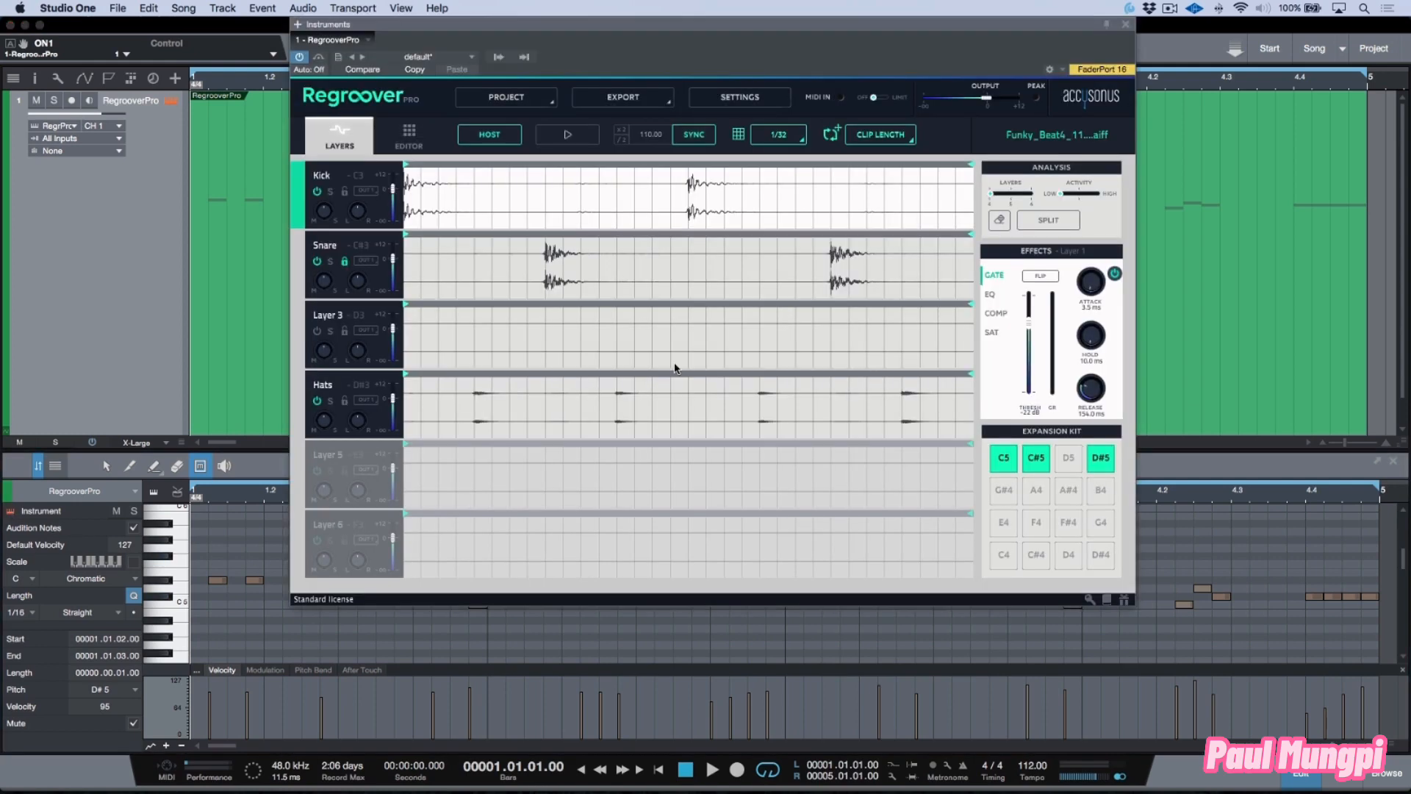
pyautogui.click(409, 133)
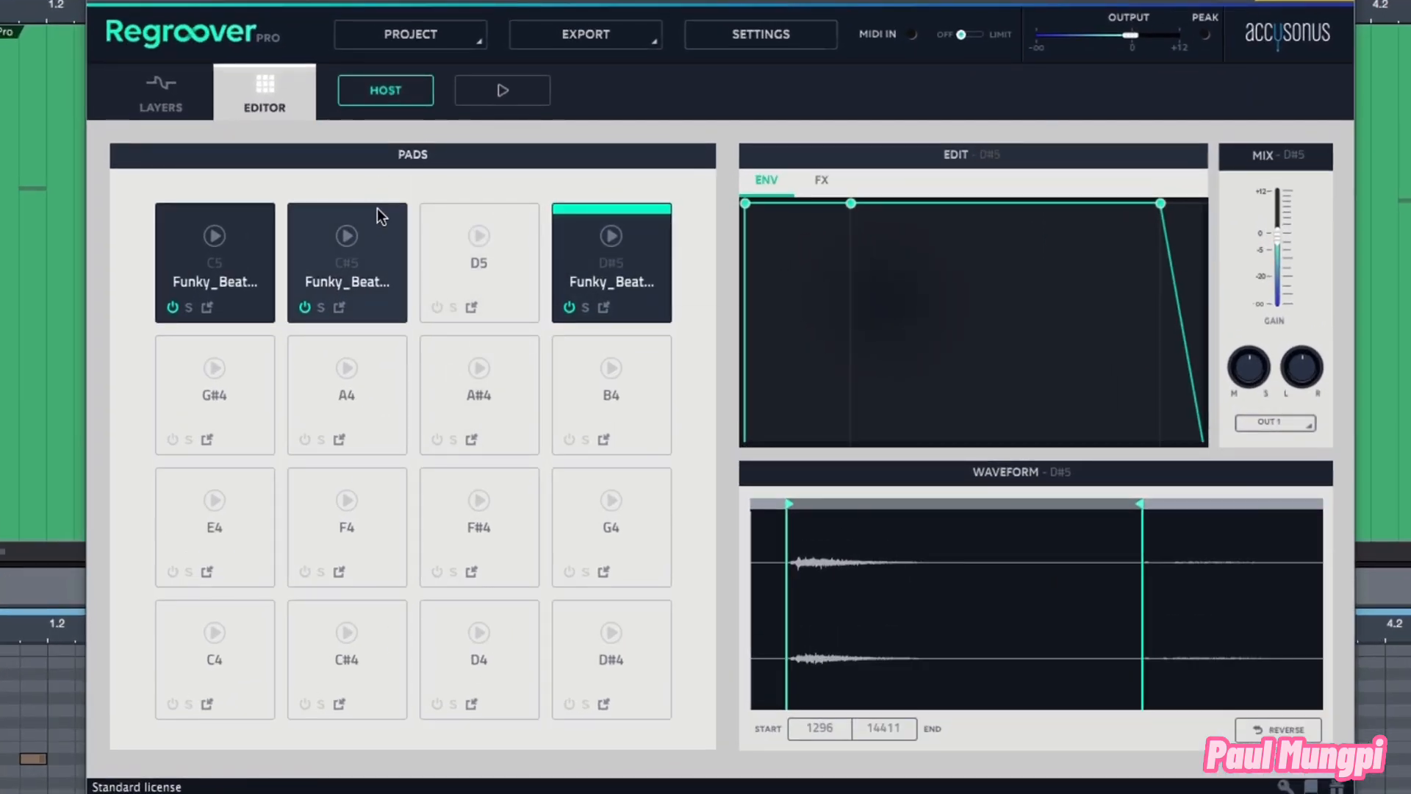
pyautogui.click(377, 209)
pyautogui.click(585, 213)
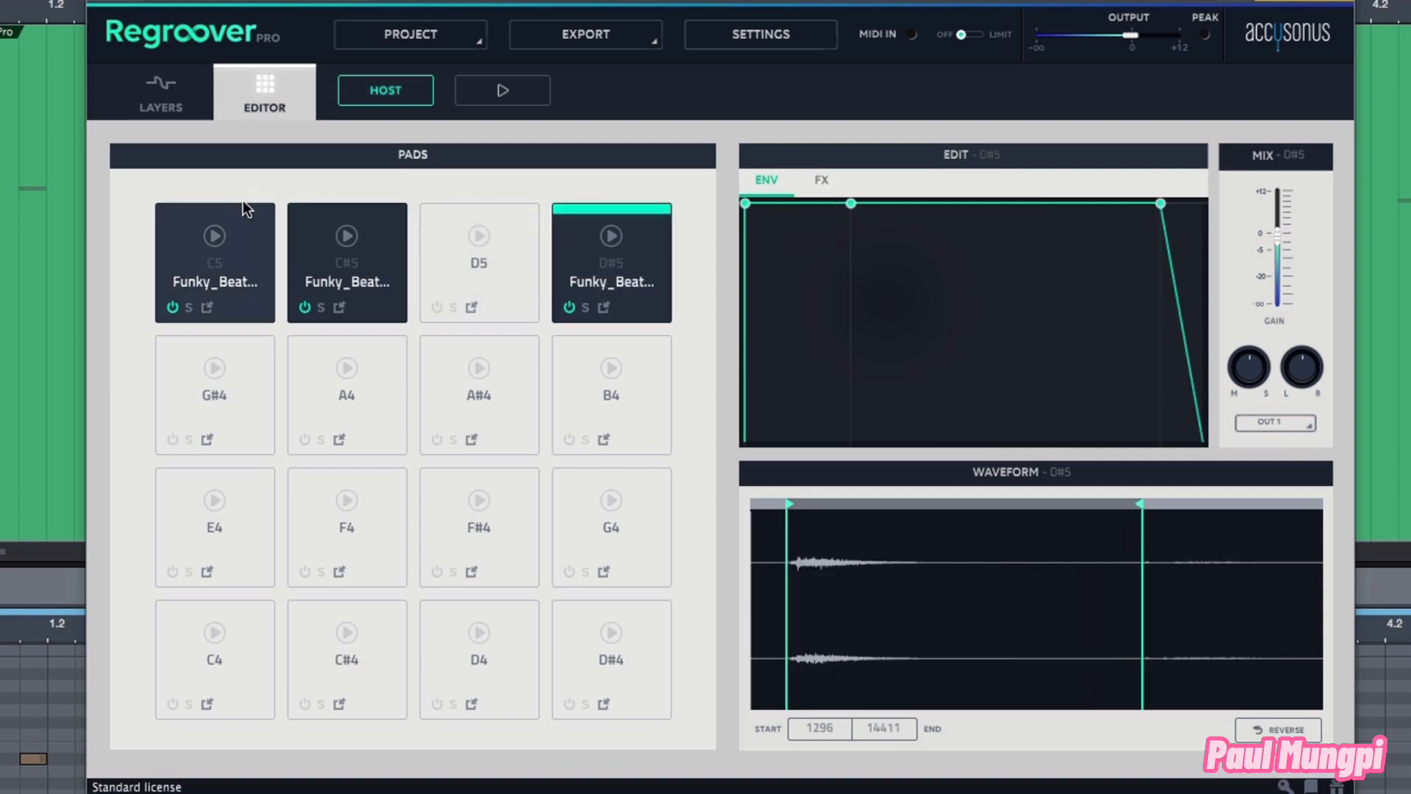
pyautogui.click(246, 219)
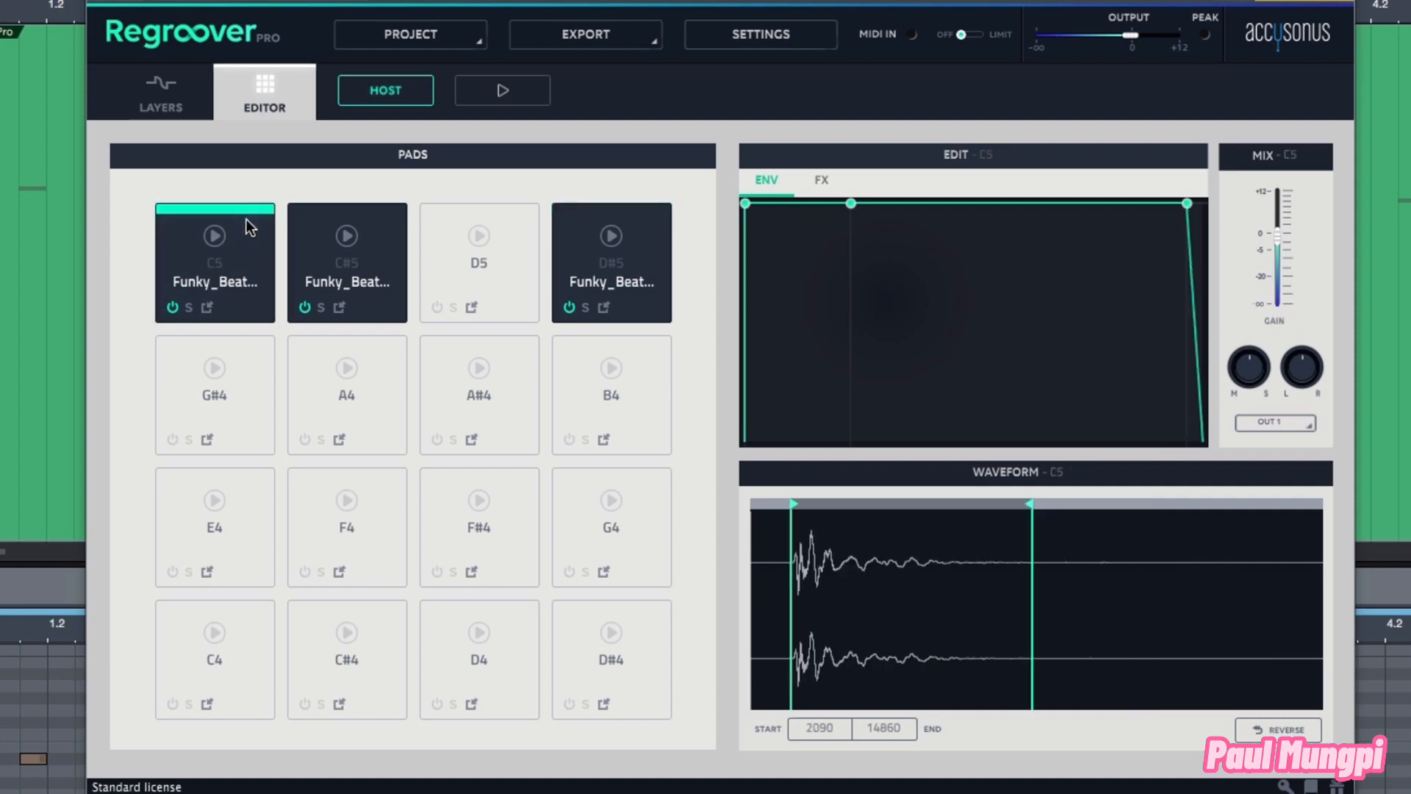
pyautogui.click(822, 180)
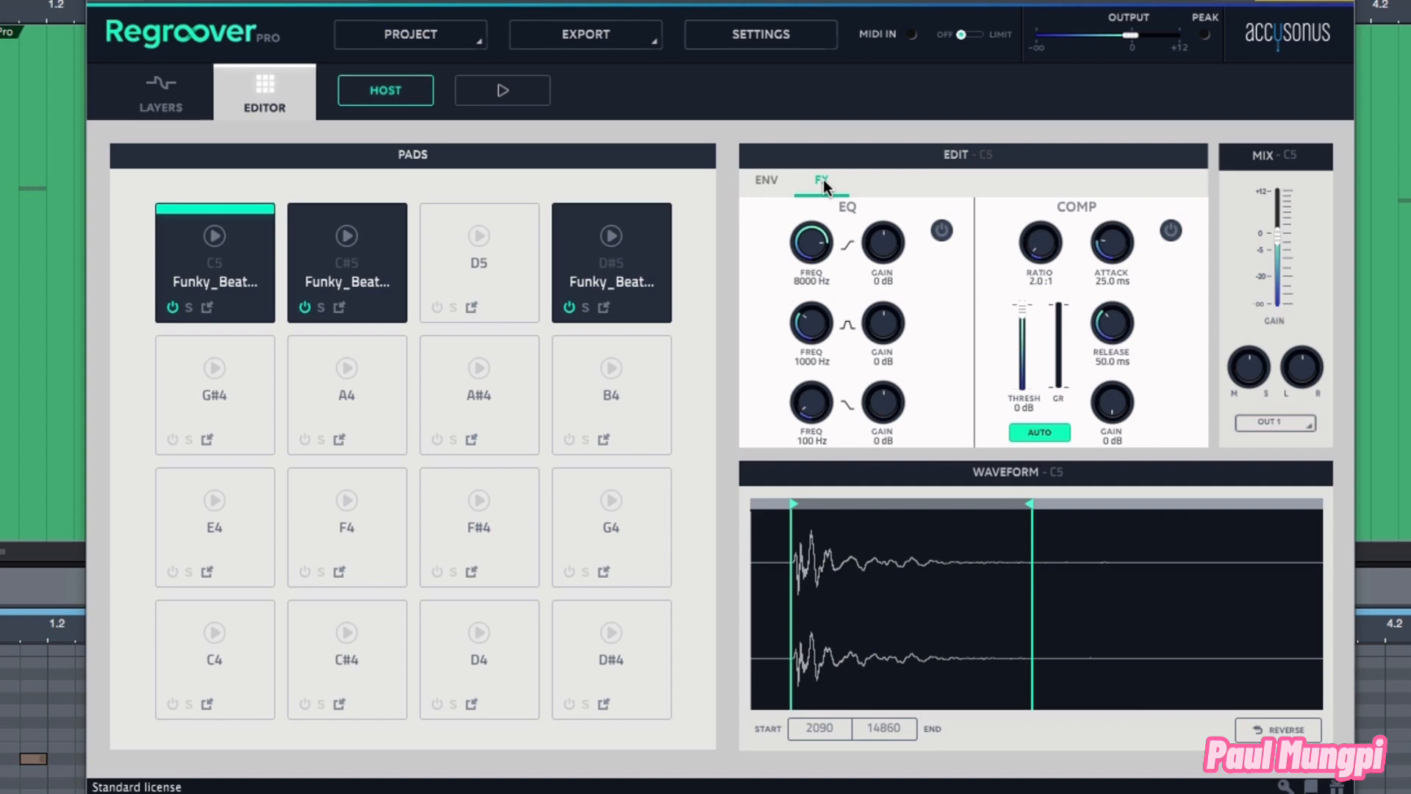